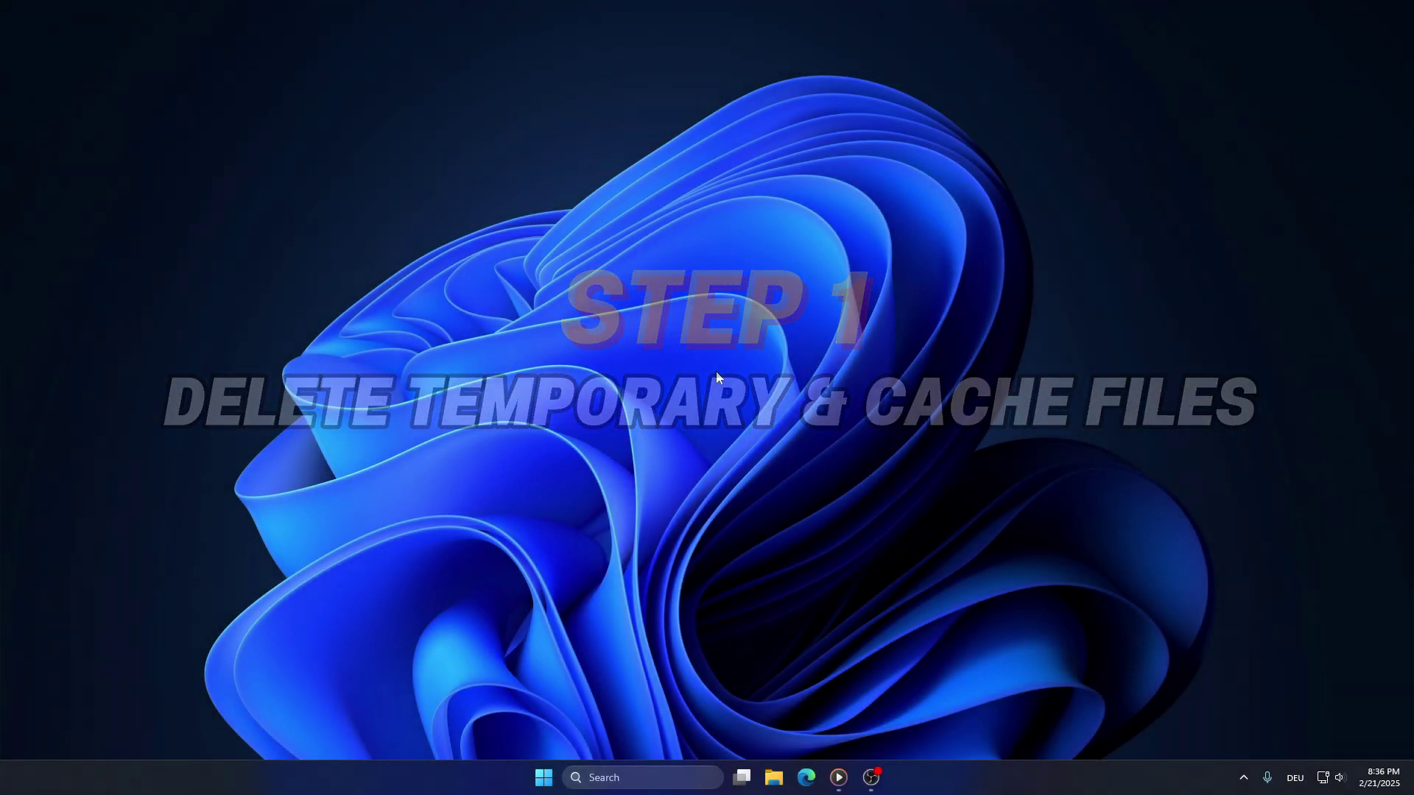
Delete all files in the %temp% folder, skipping the one locked file, and close the window
key("super+r")
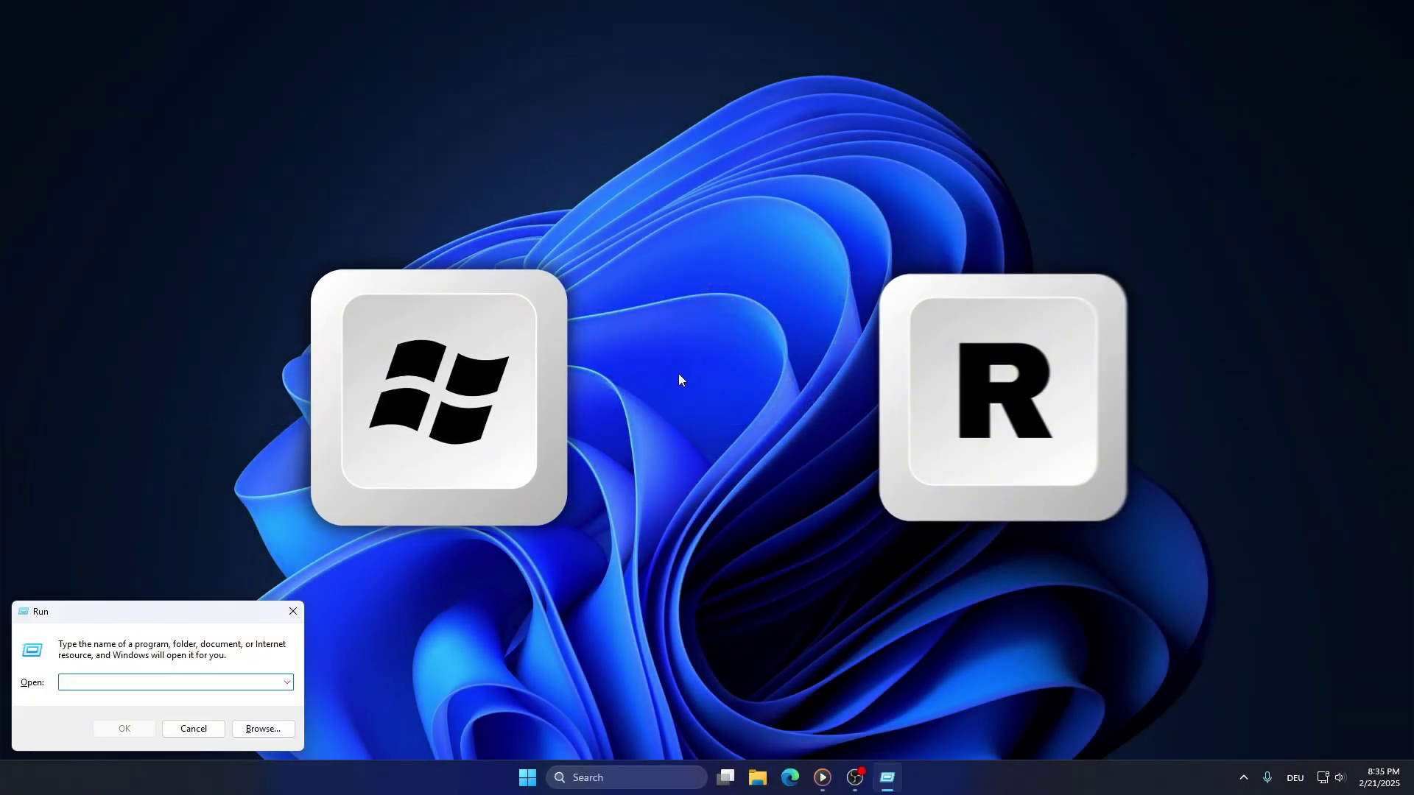
type("%temp")
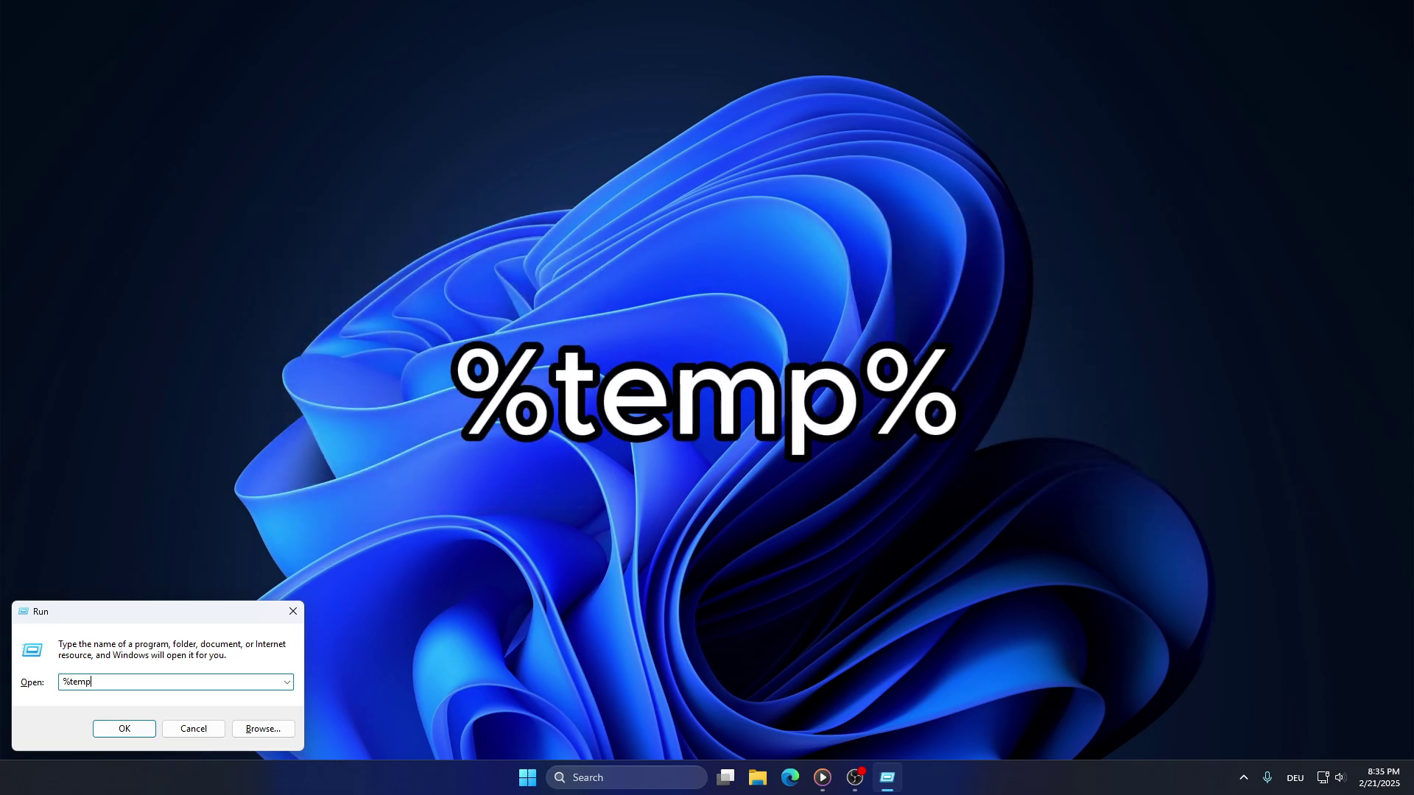
type("%")
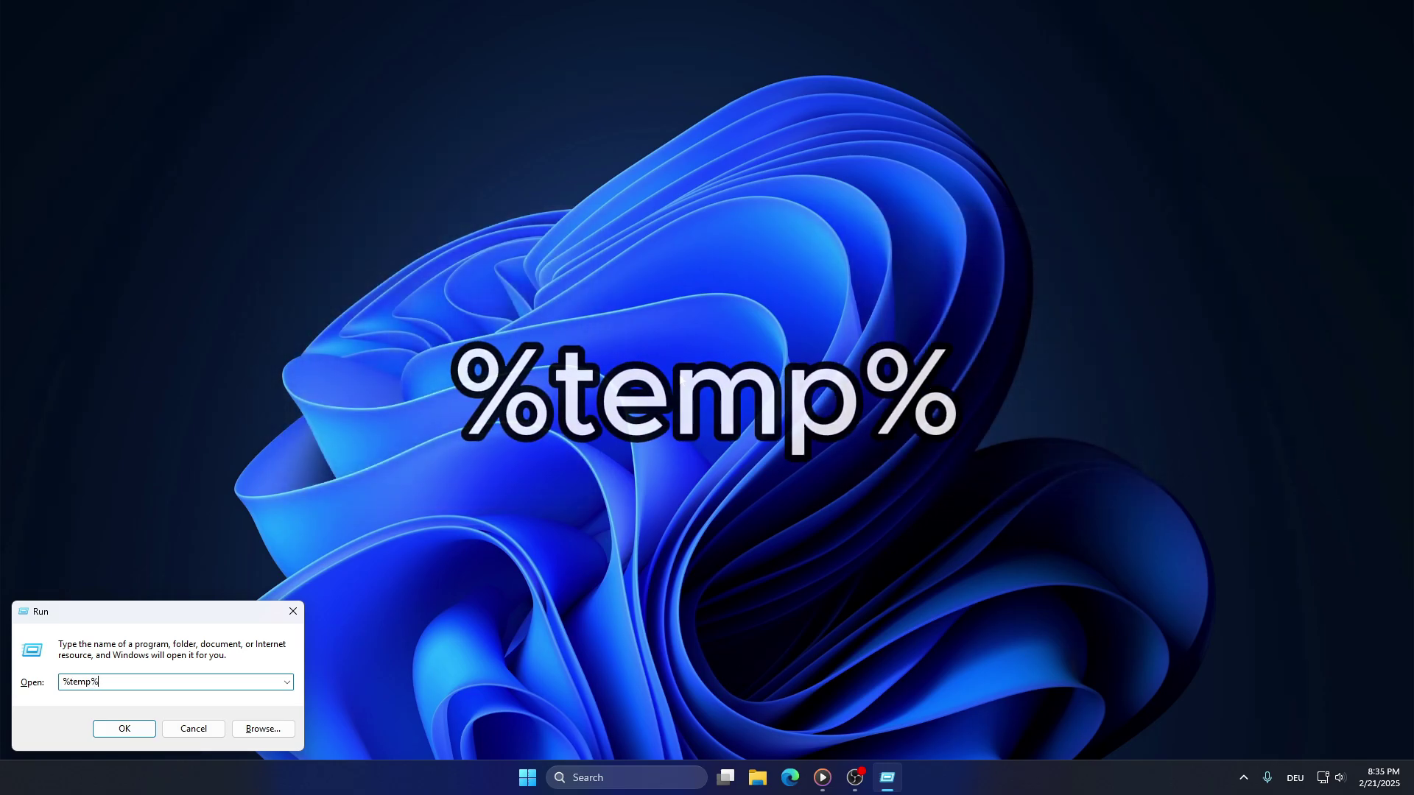
key("Return")
left_click_drag(656, 479, 474, 250)
key("Delete")
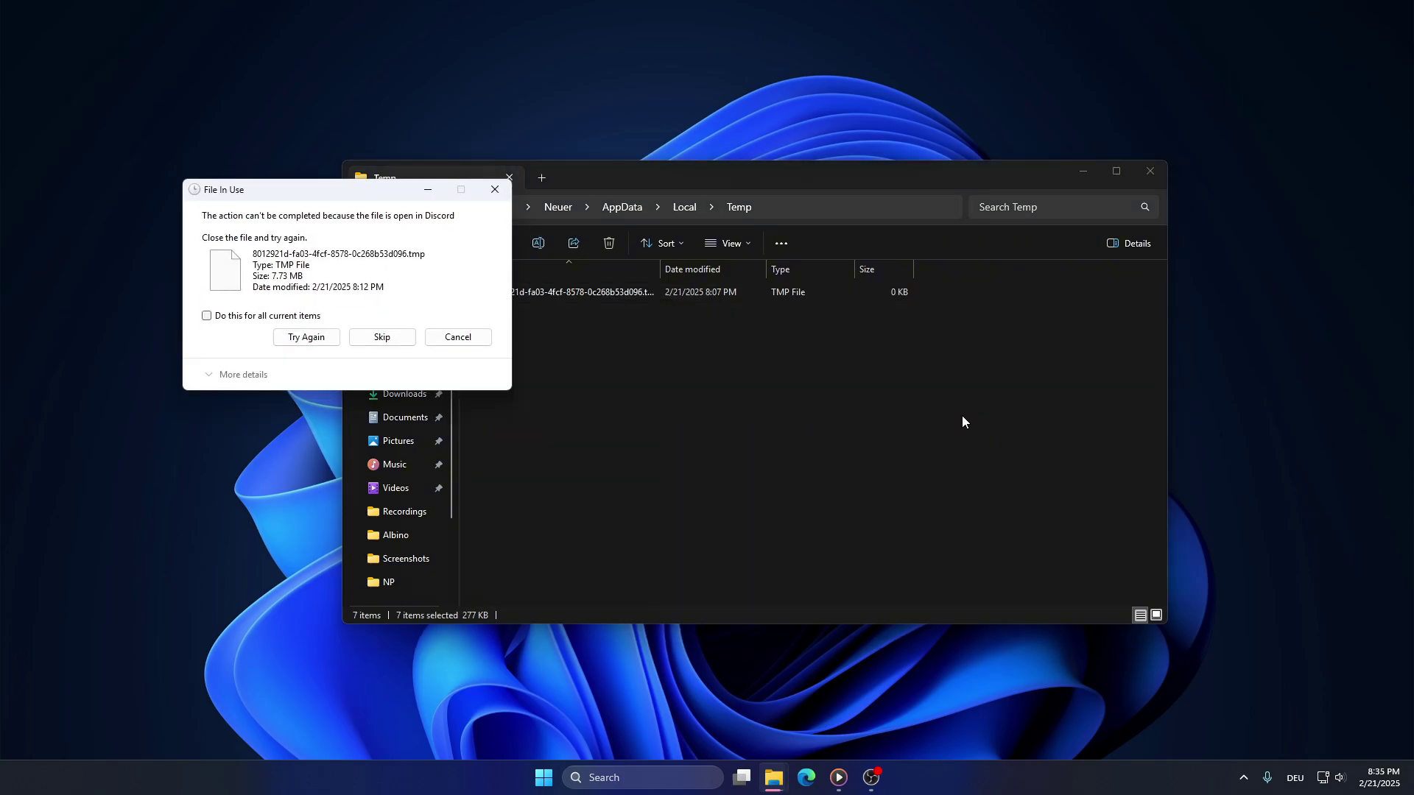
left_click(305, 337)
left_click(375, 338)
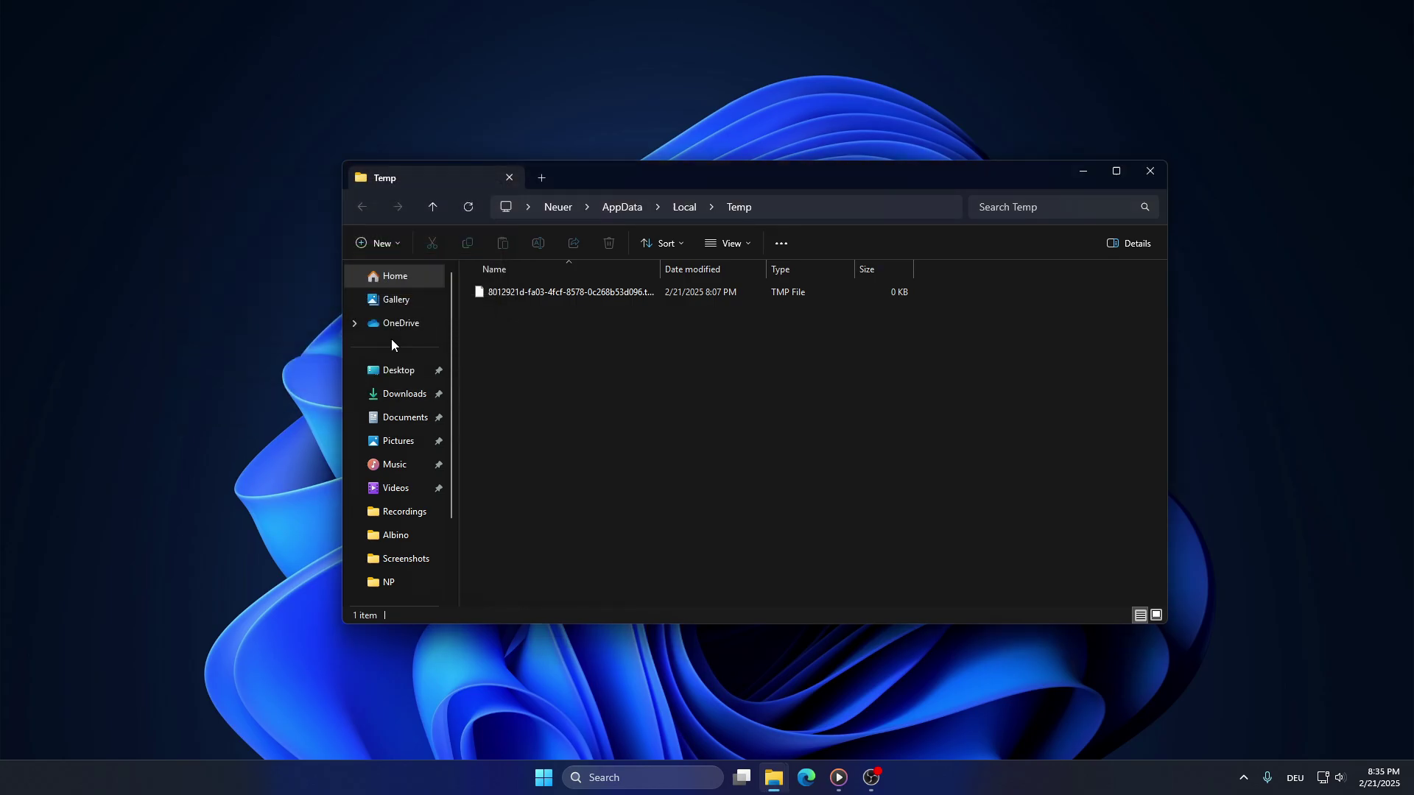
left_click(1153, 172)
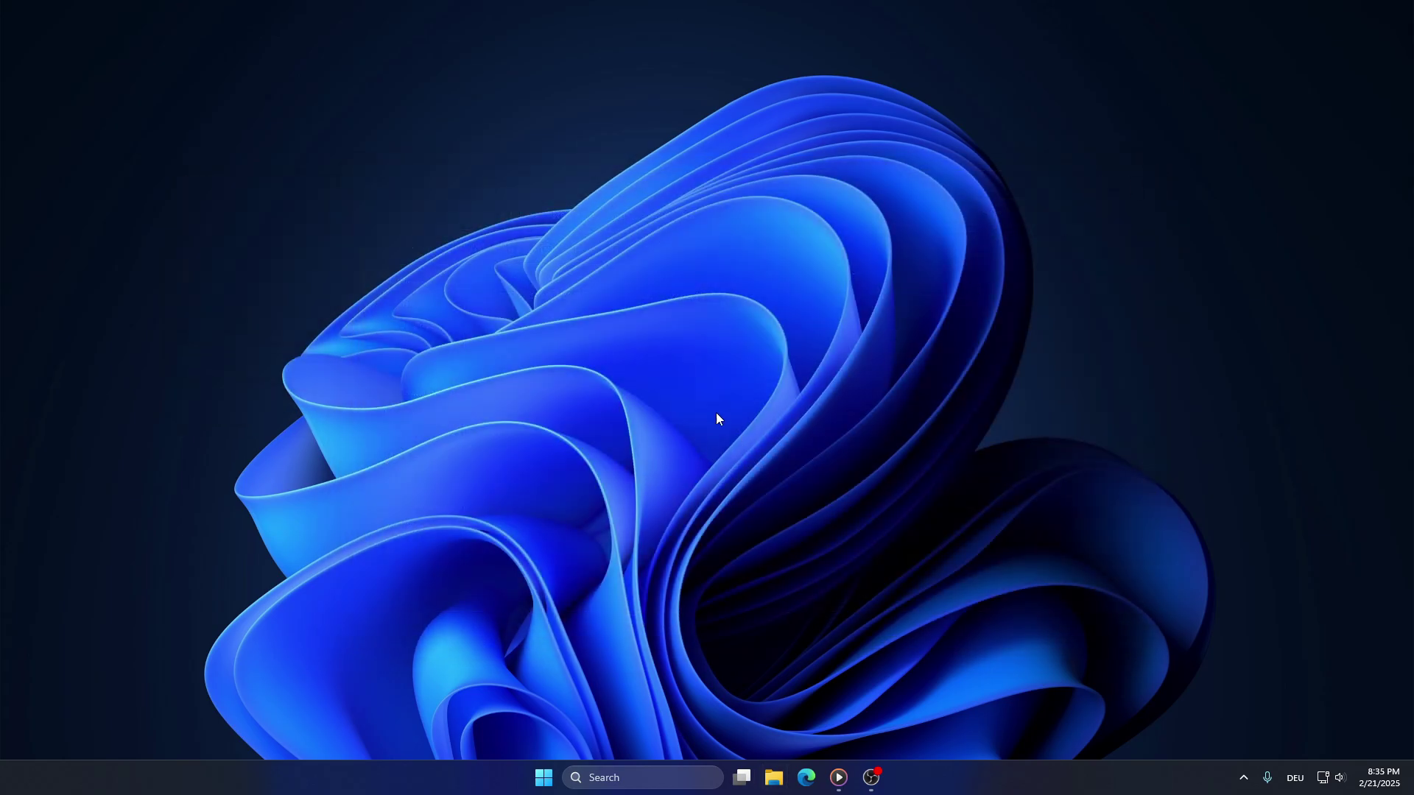
Open C:\Windows\Temp with the temp Run command and delete both files in it
key("super+r")
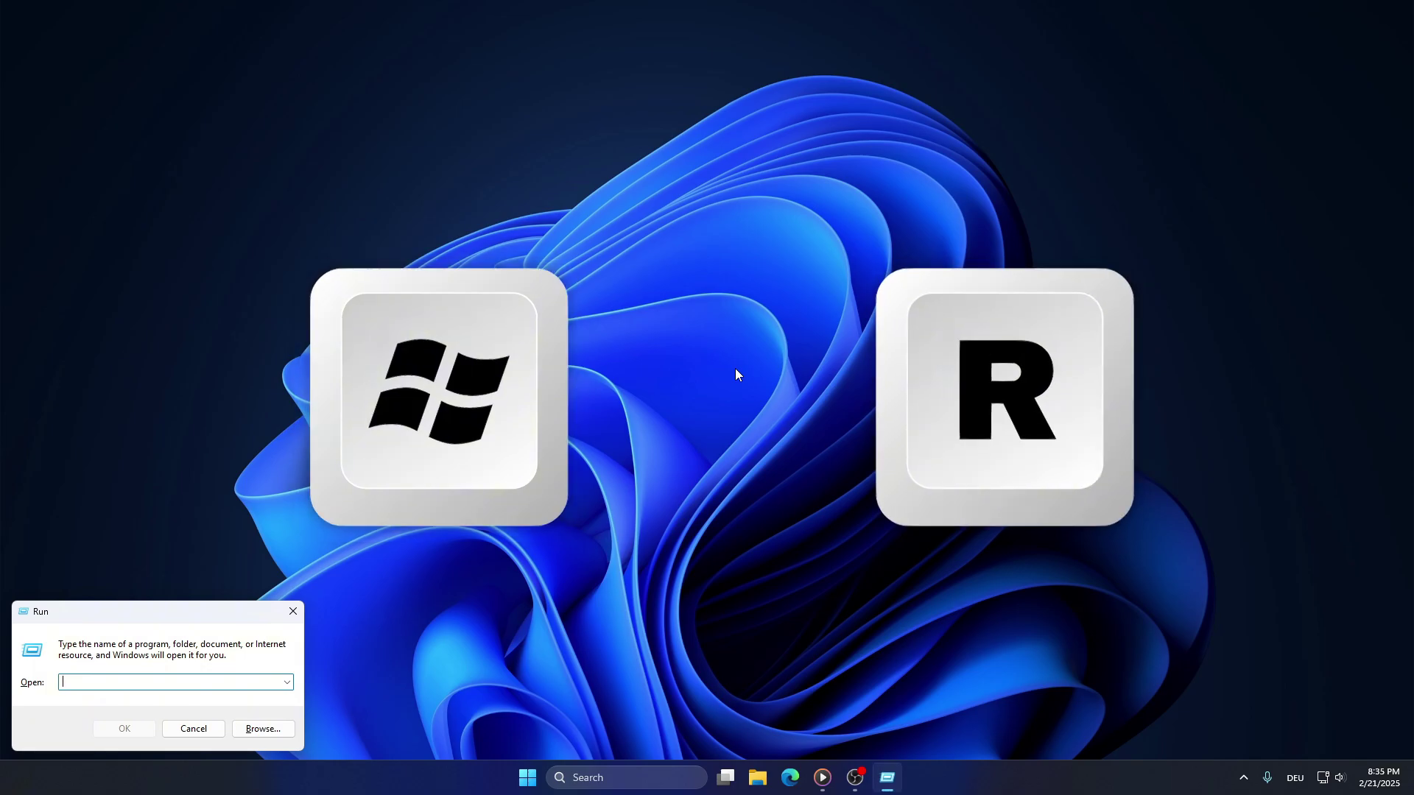
type("temp")
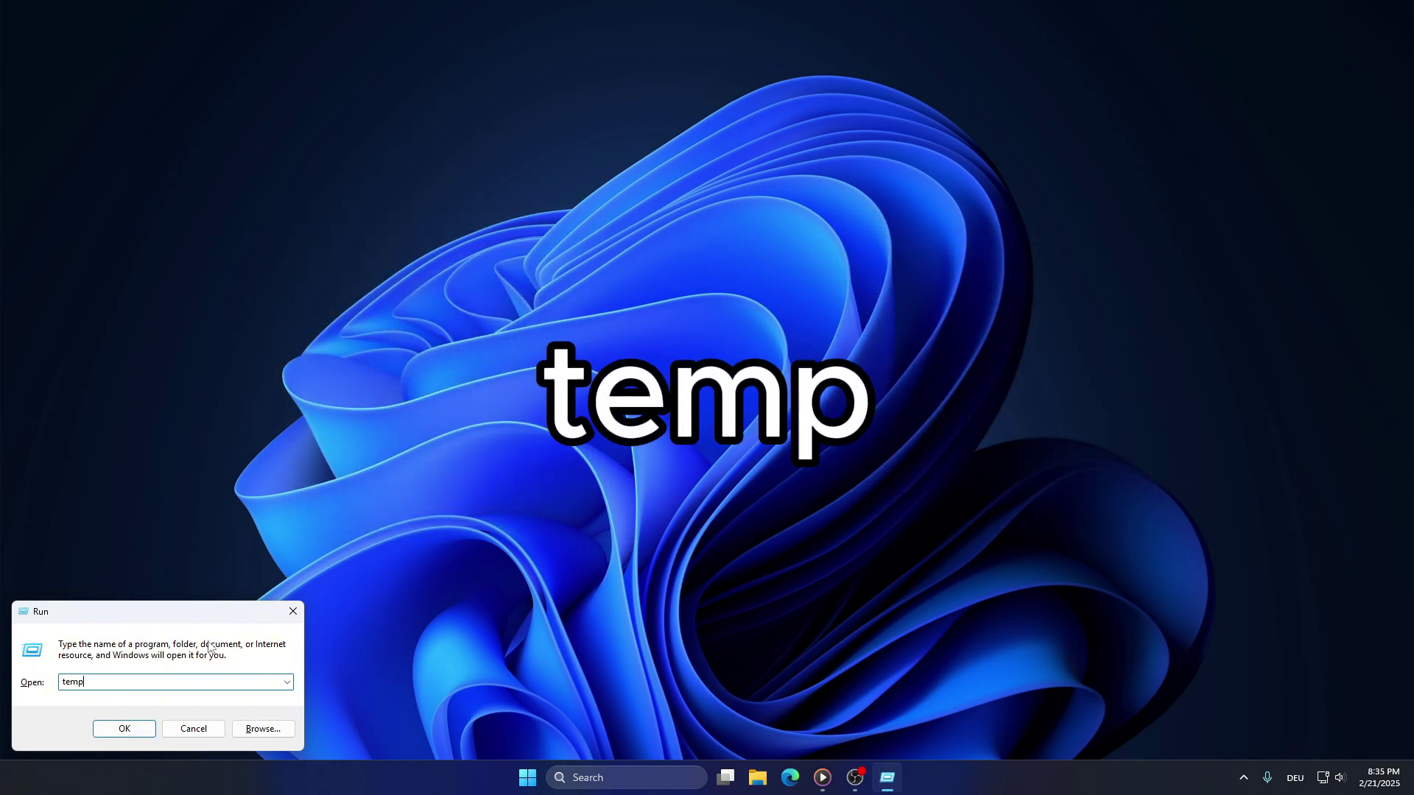
left_click(131, 729)
left_click_drag(631, 409, 492, 259)
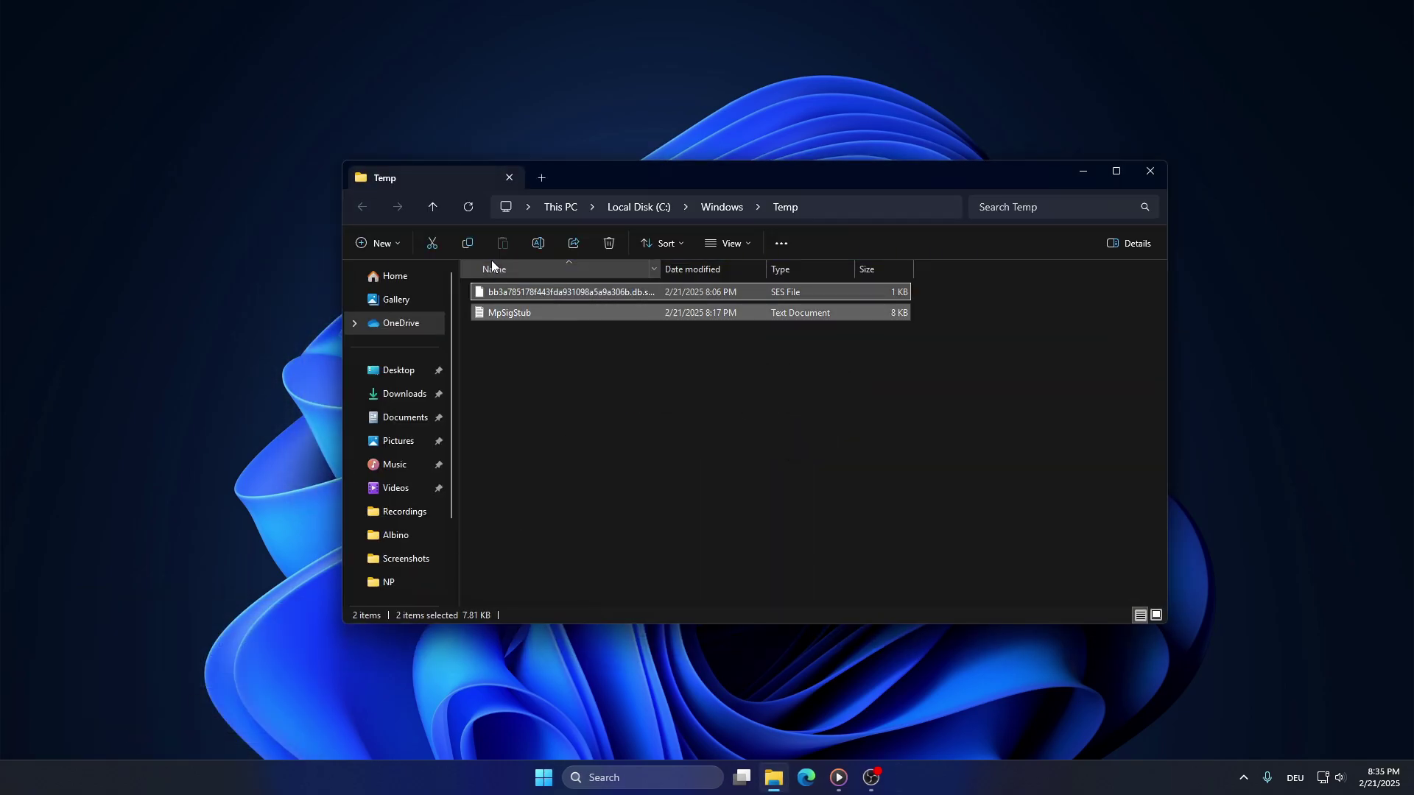
key("Delete")
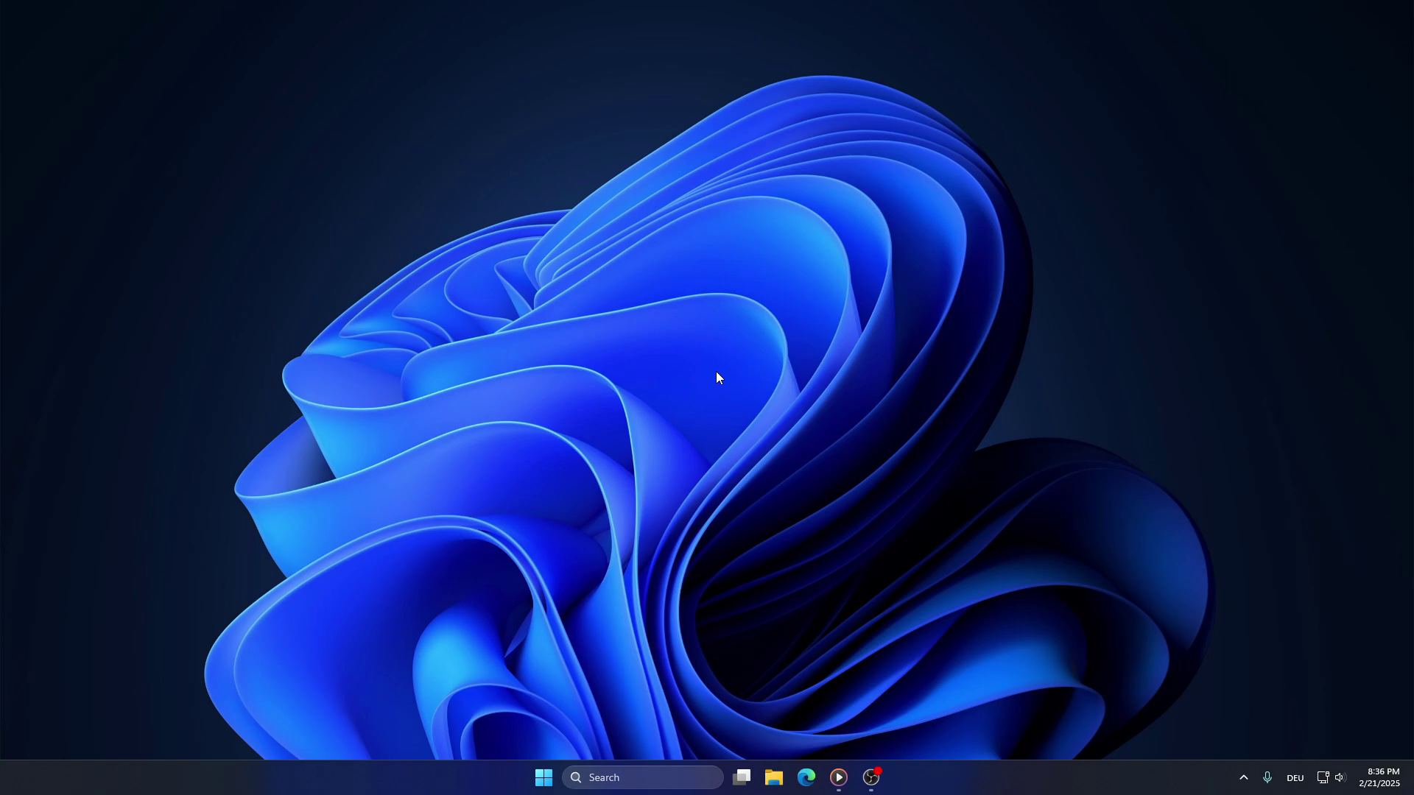
Disable EpicGamesLauncher under Task Manager's Startup apps, then close Task Manager
right_click(916, 783)
left_click(965, 721)
left_click(575, 315)
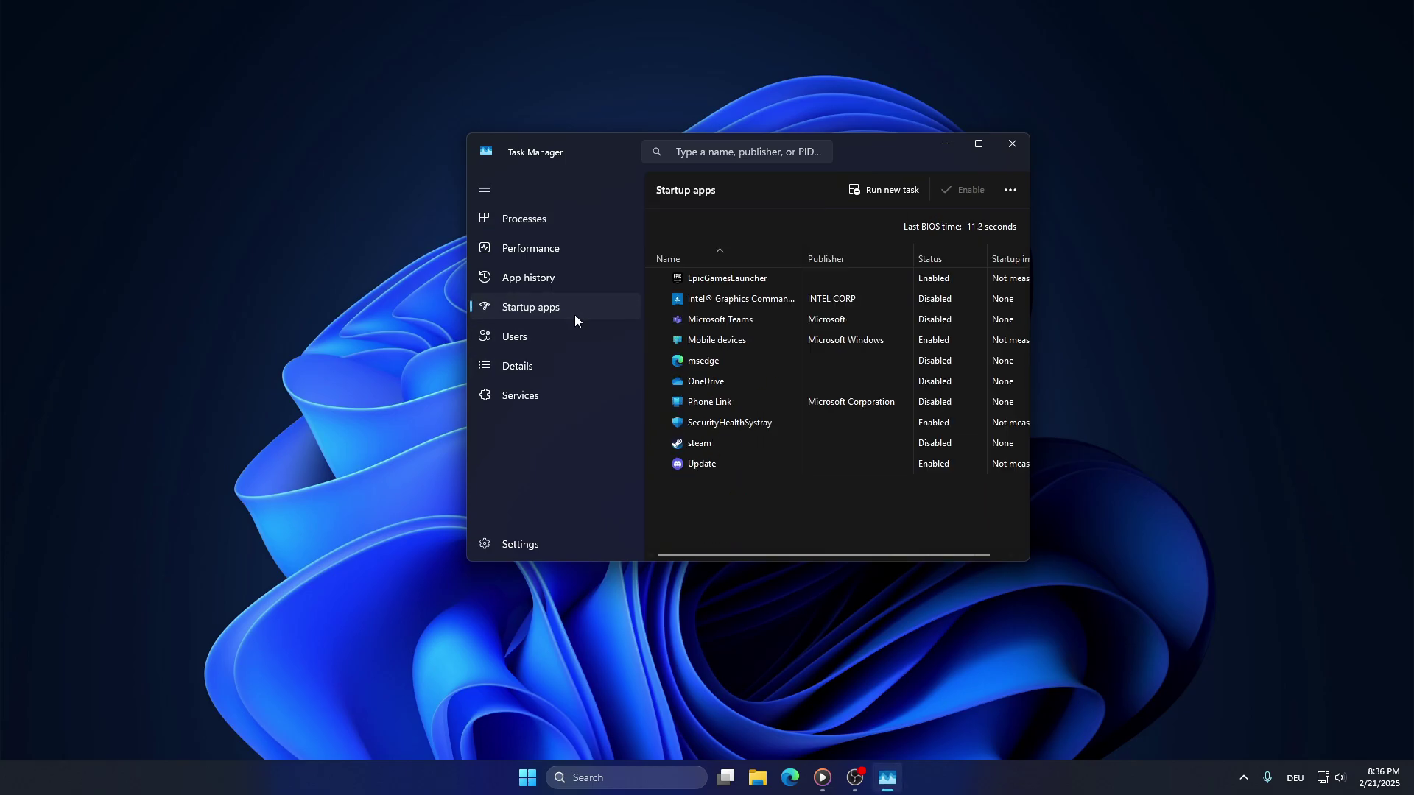
right_click(734, 285)
left_click(780, 302)
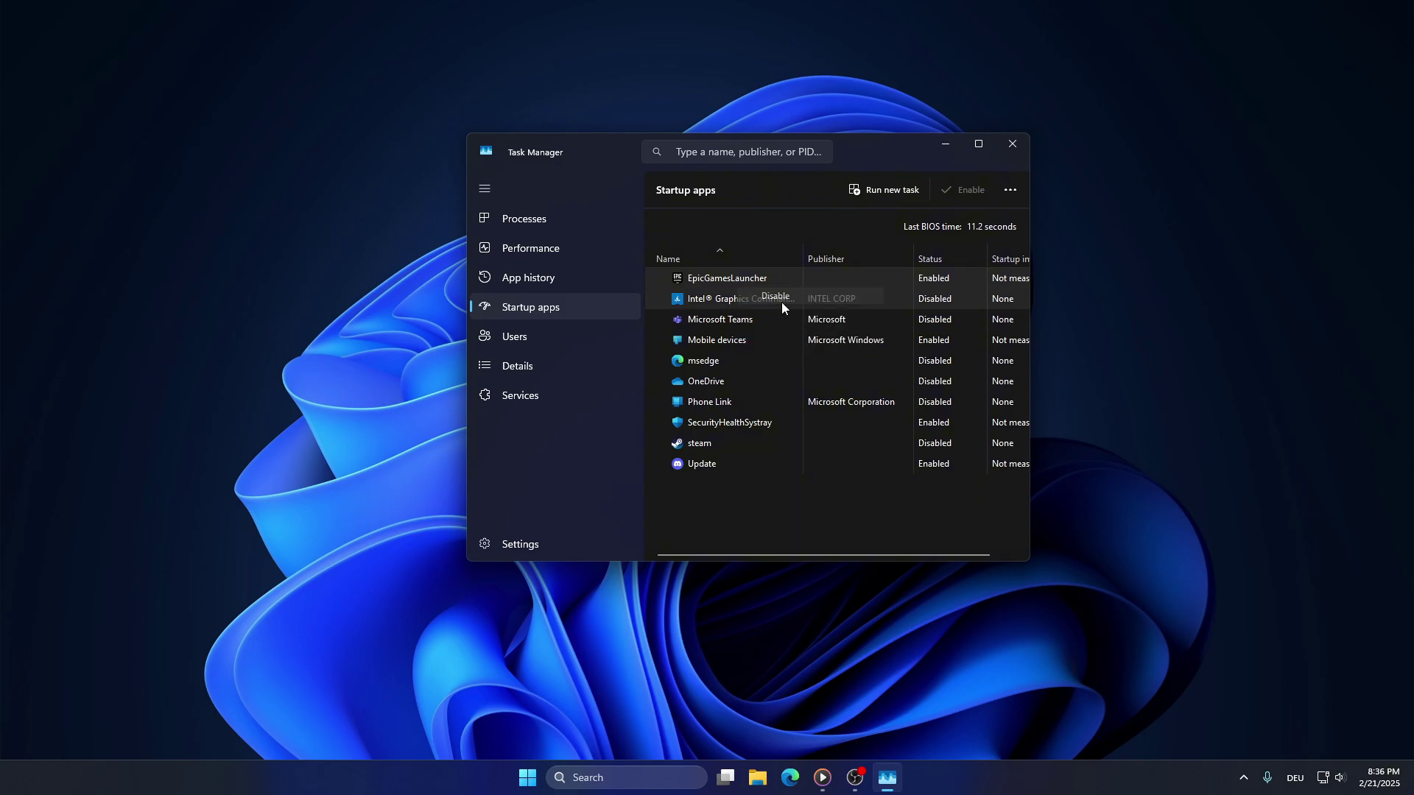
left_click(1012, 144)
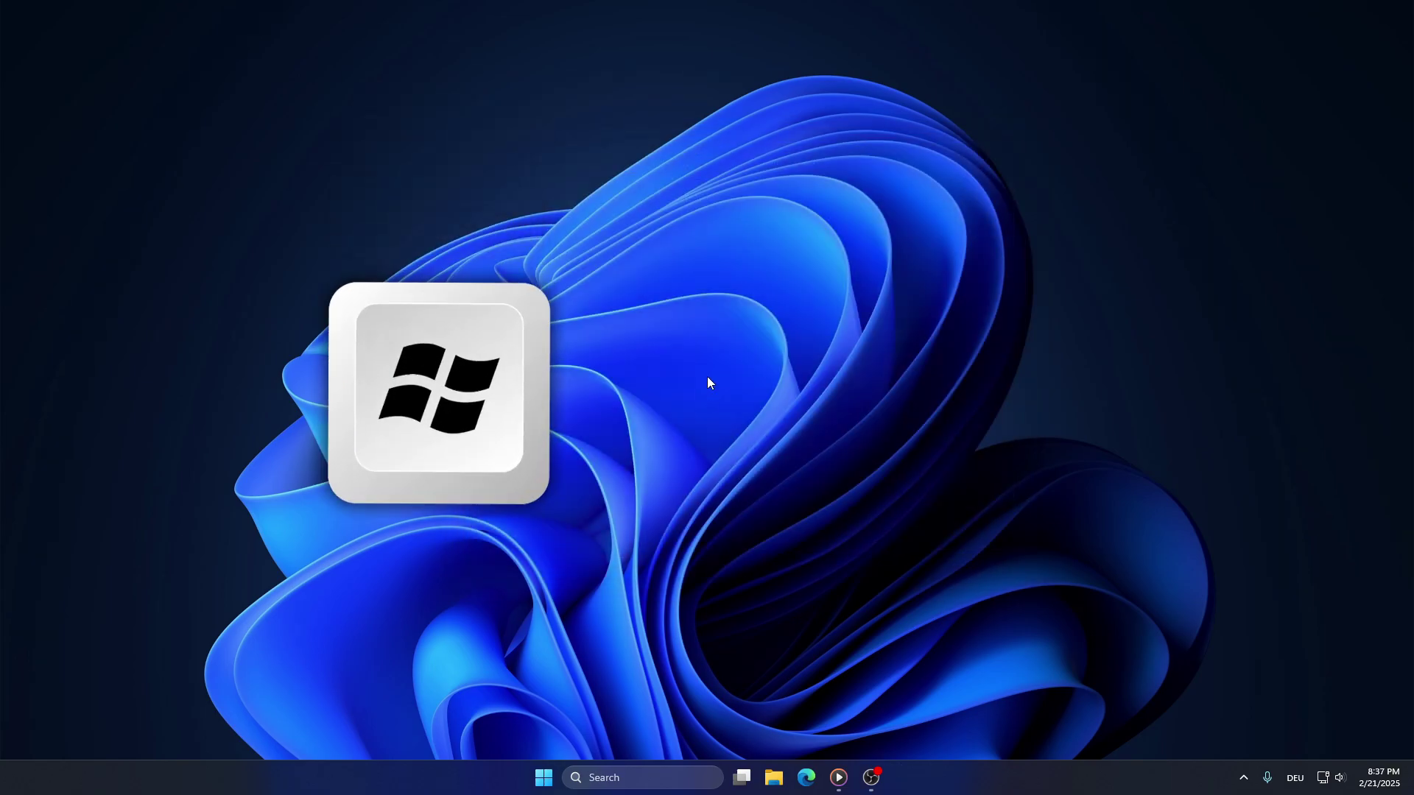
Set the Maps app's background running permission to Never in its advanced options
key("super+i")
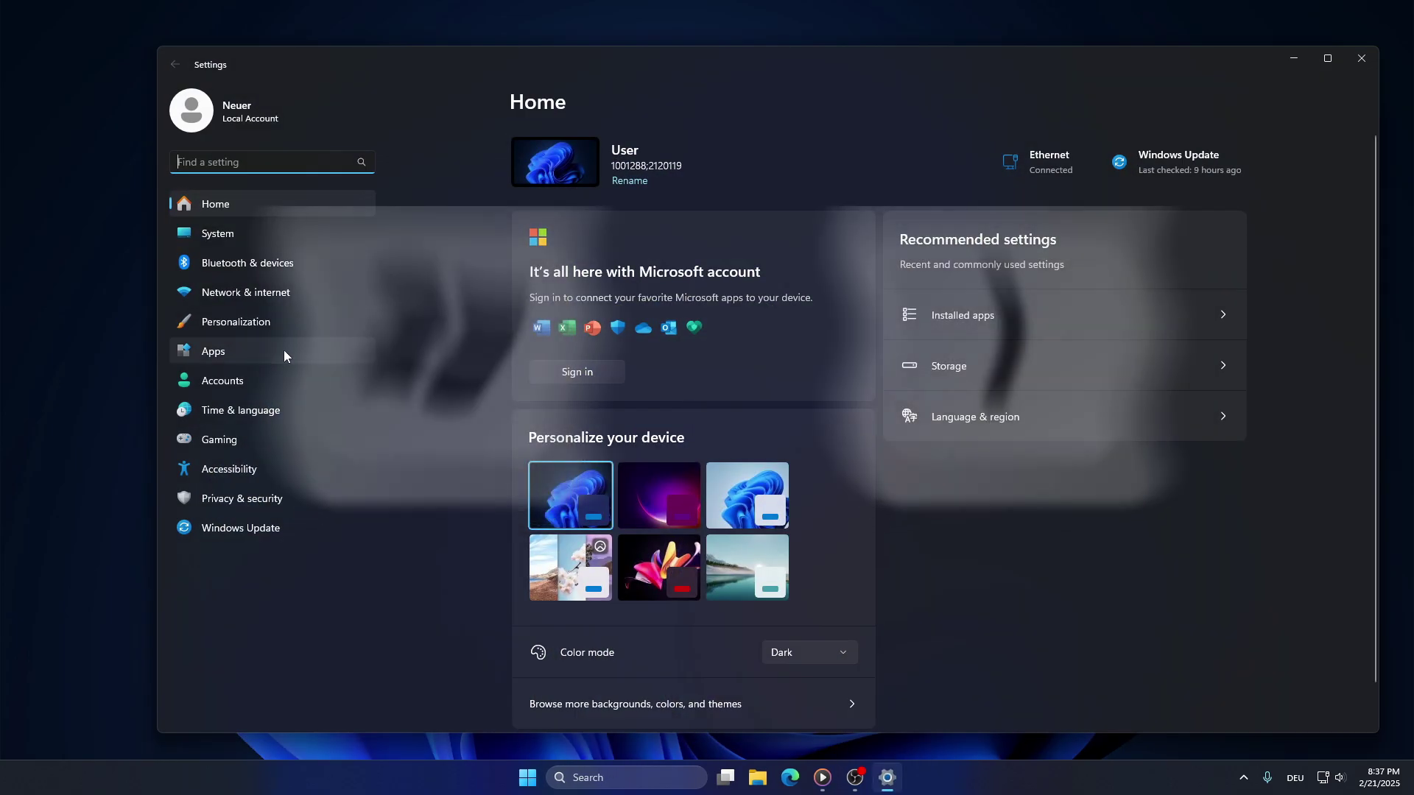
left_click(246, 357)
left_click(683, 161)
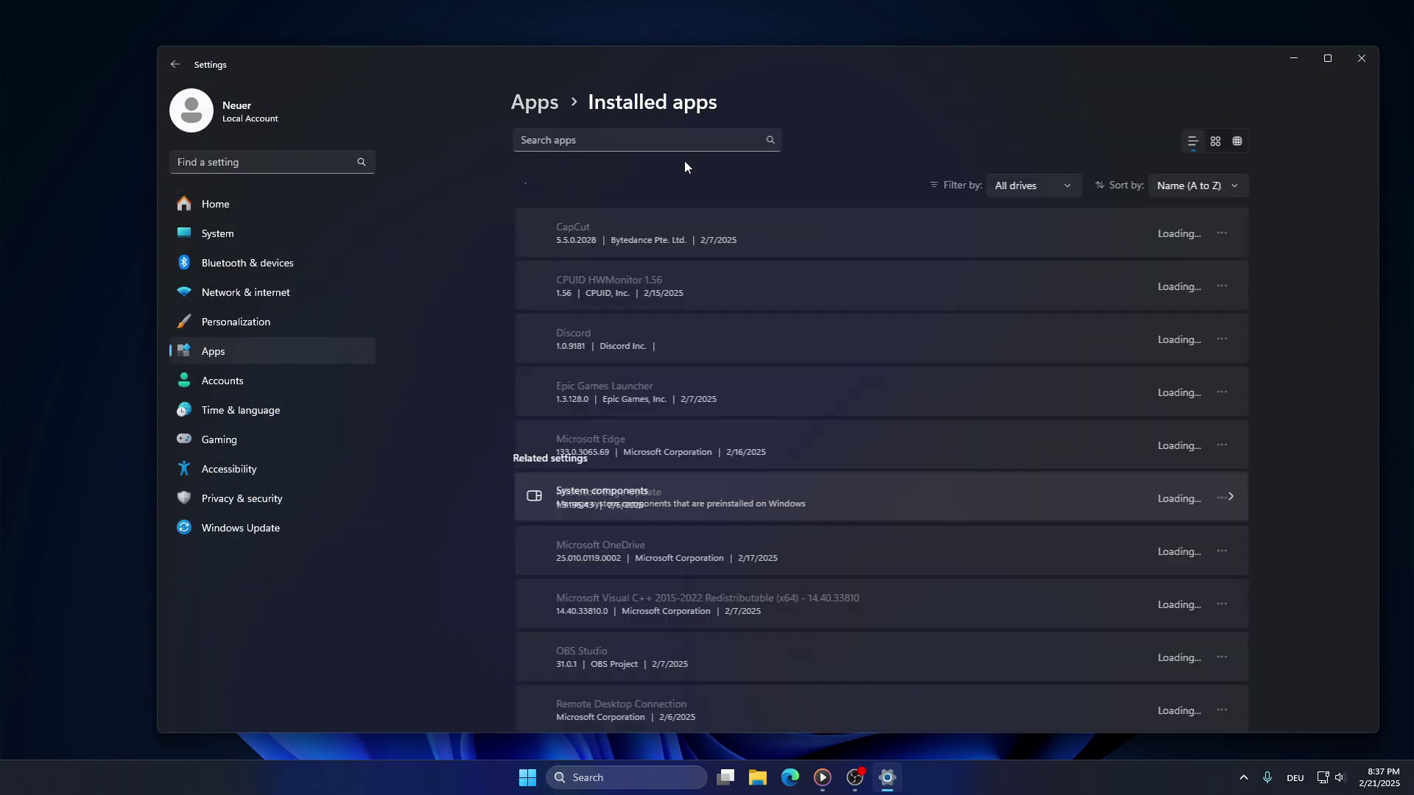
scroll(699, 295, "down", 2)
scroll(705, 304, "down", 4)
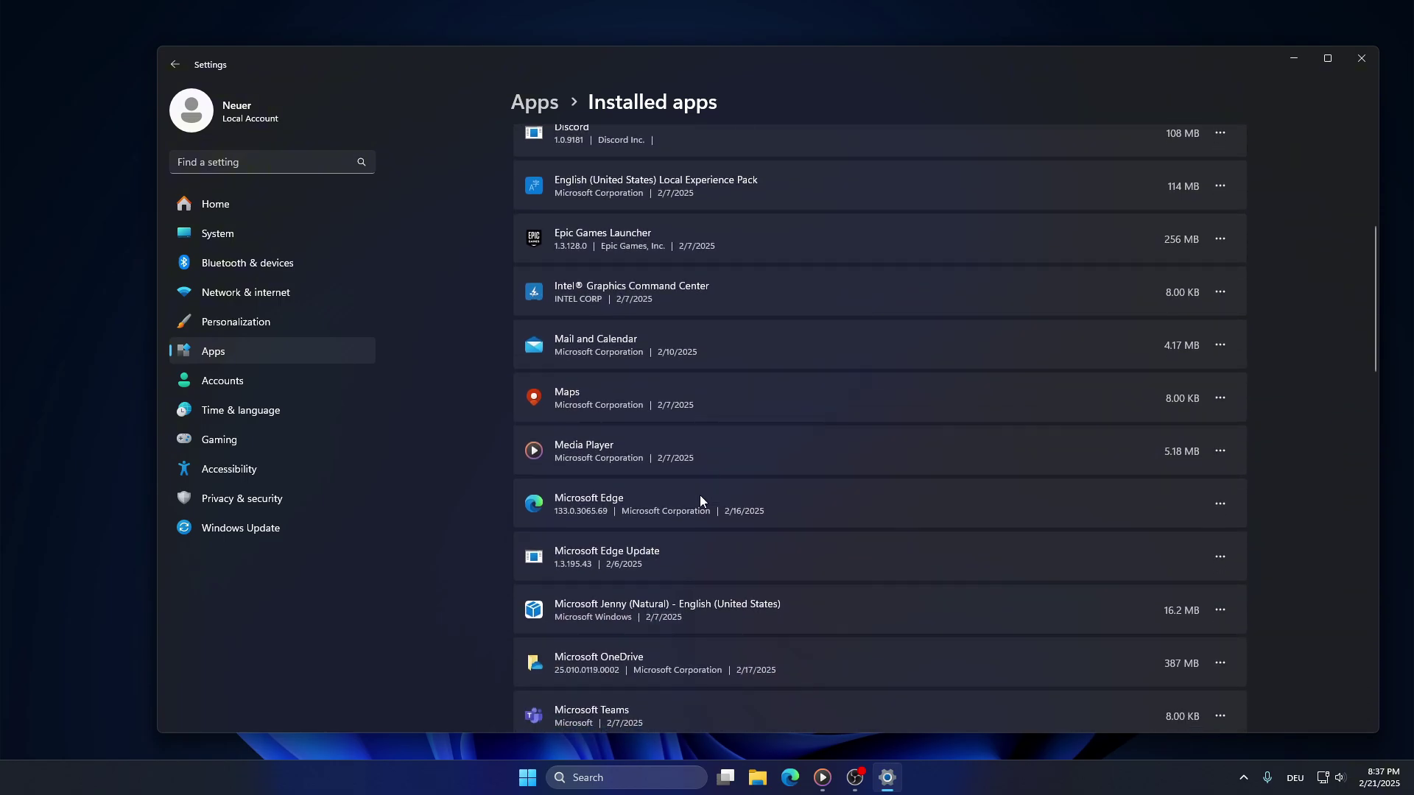
left_click(1224, 398)
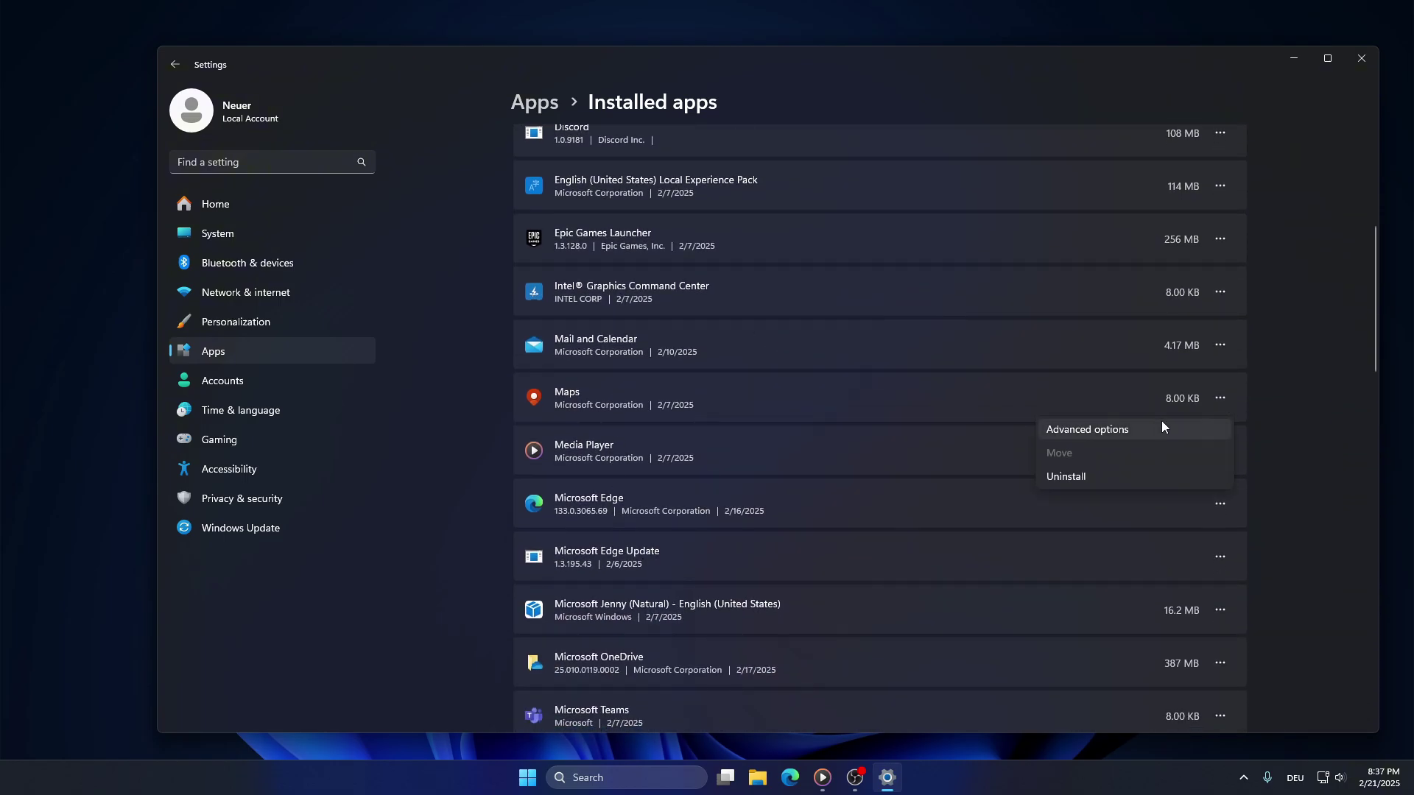
left_click(1157, 428)
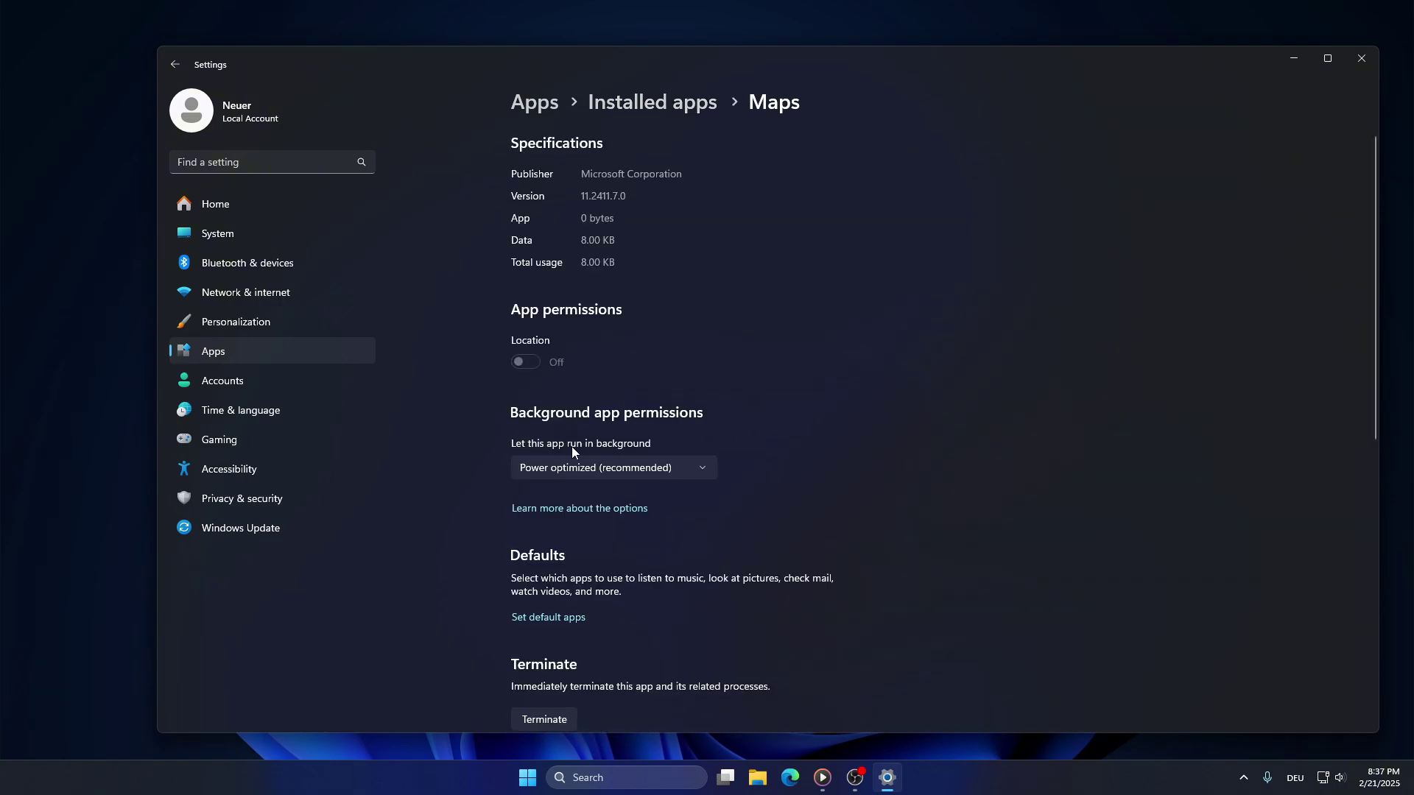
left_click(615, 472)
left_click(595, 493)
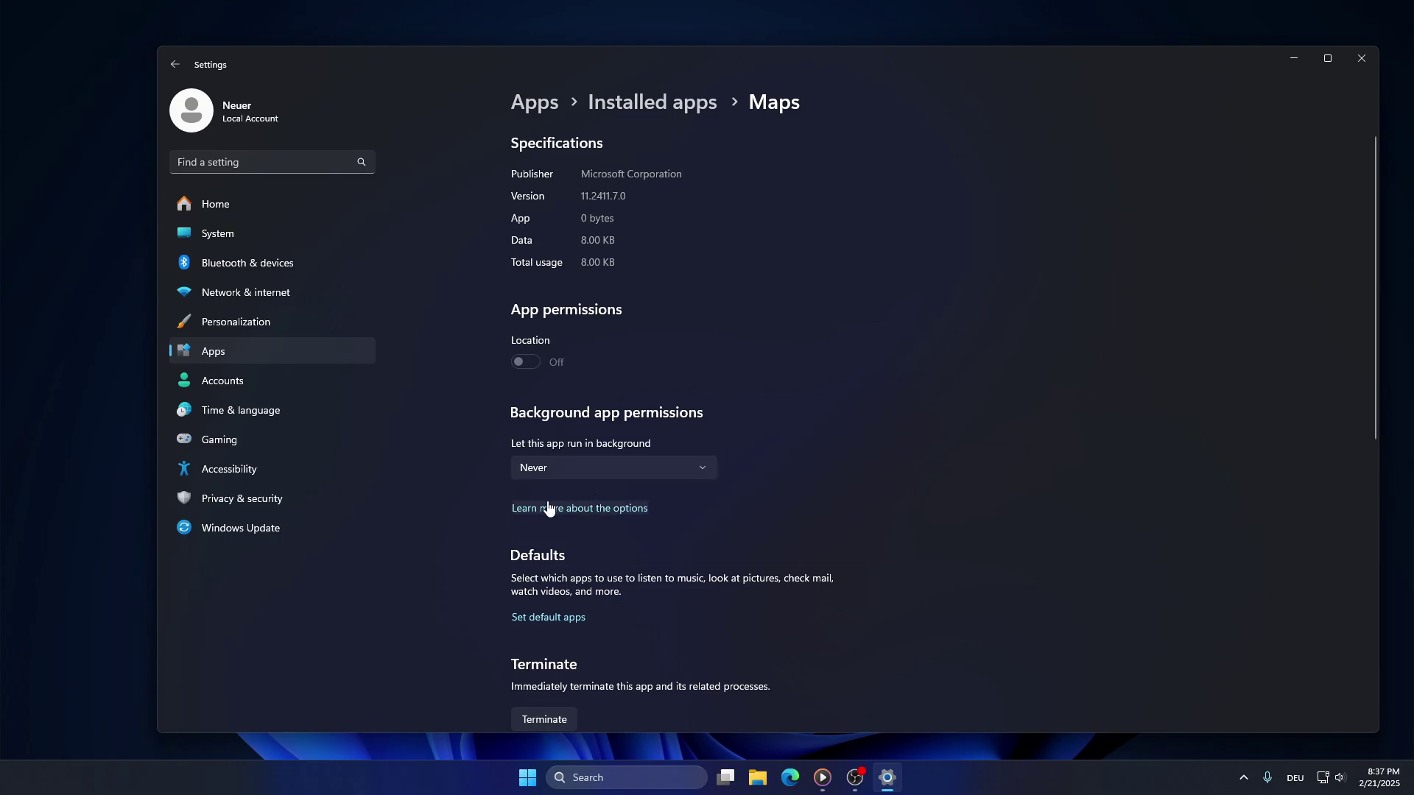
left_click(175, 64)
scroll(680, 253, "down", 5)
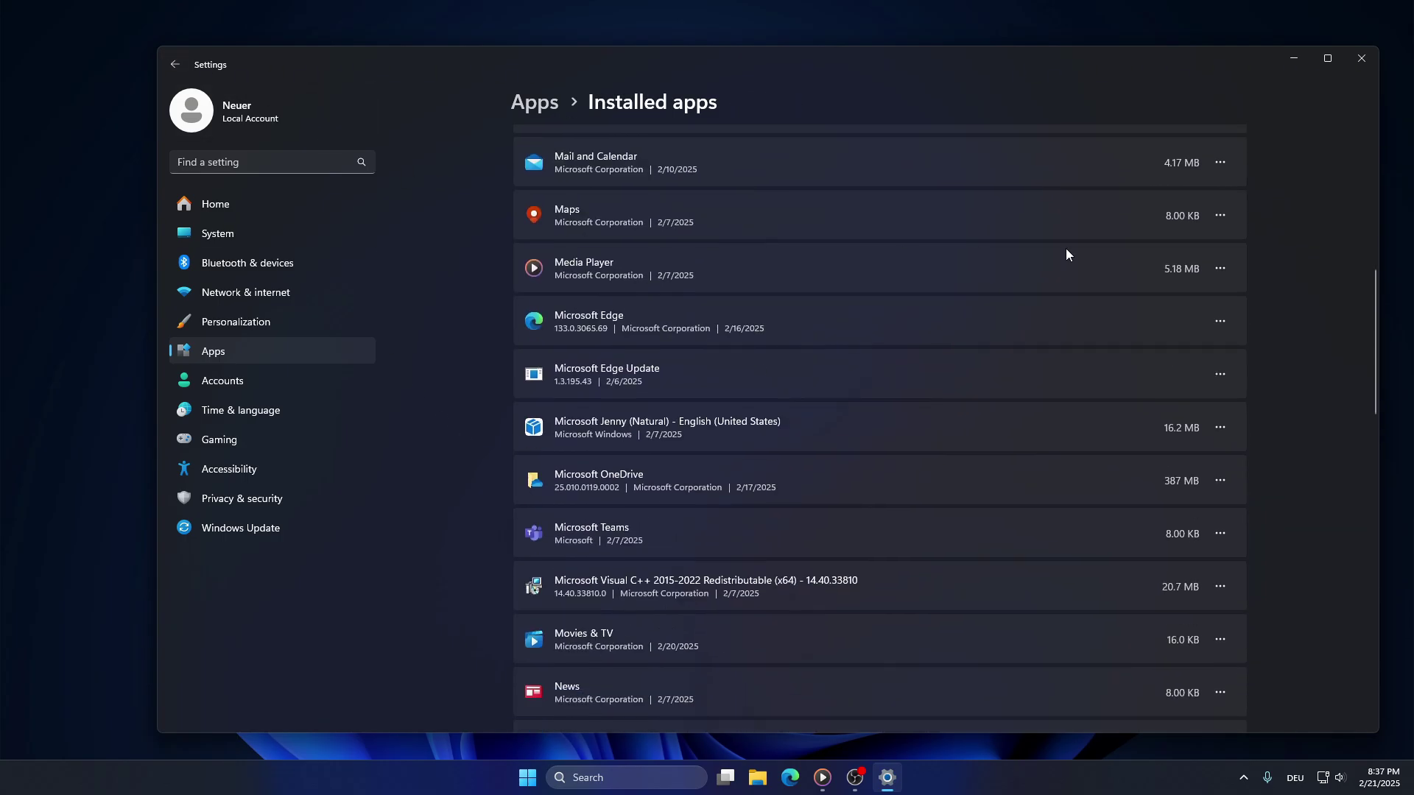
left_click(1360, 63)
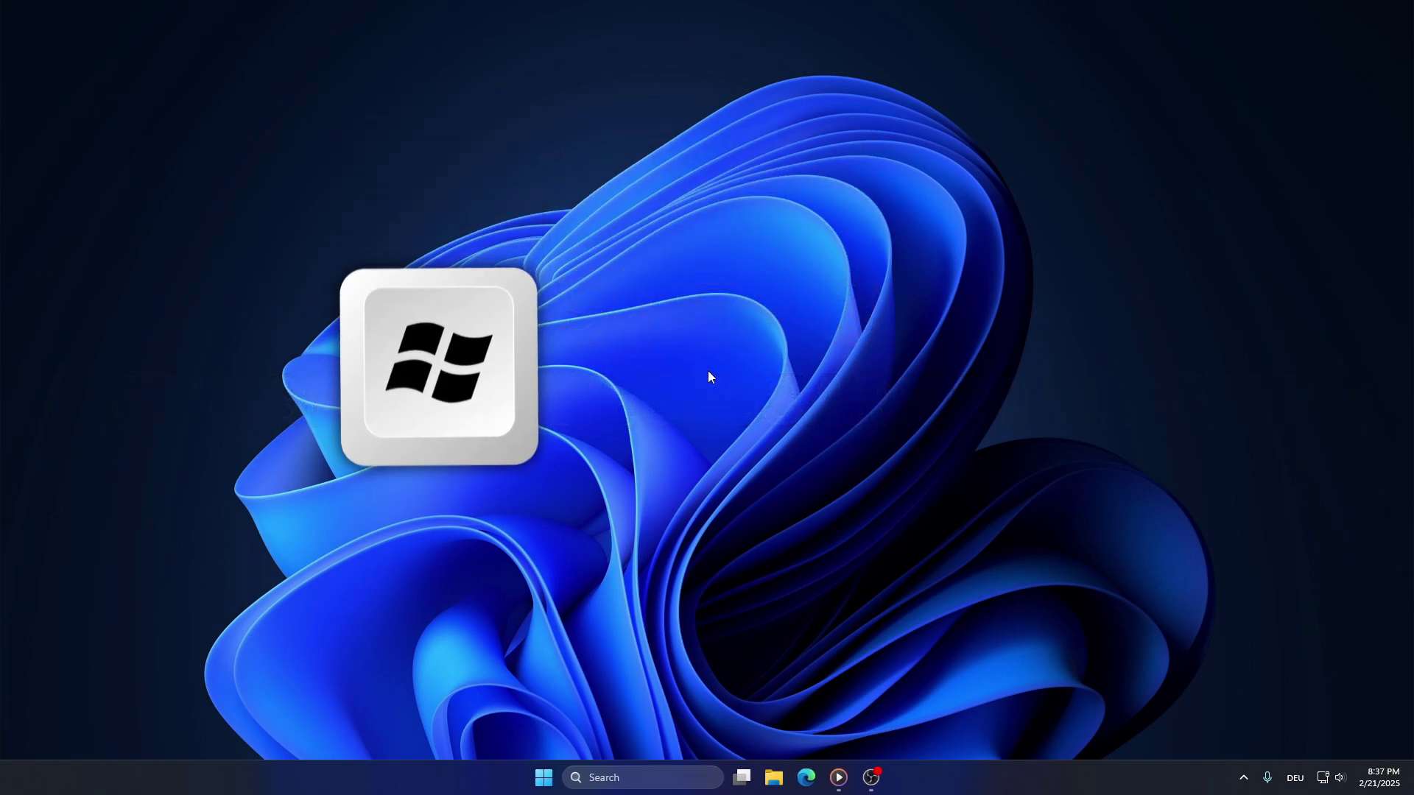
Uninstall the Maps app from Settings' Installed apps list
key("super+i")
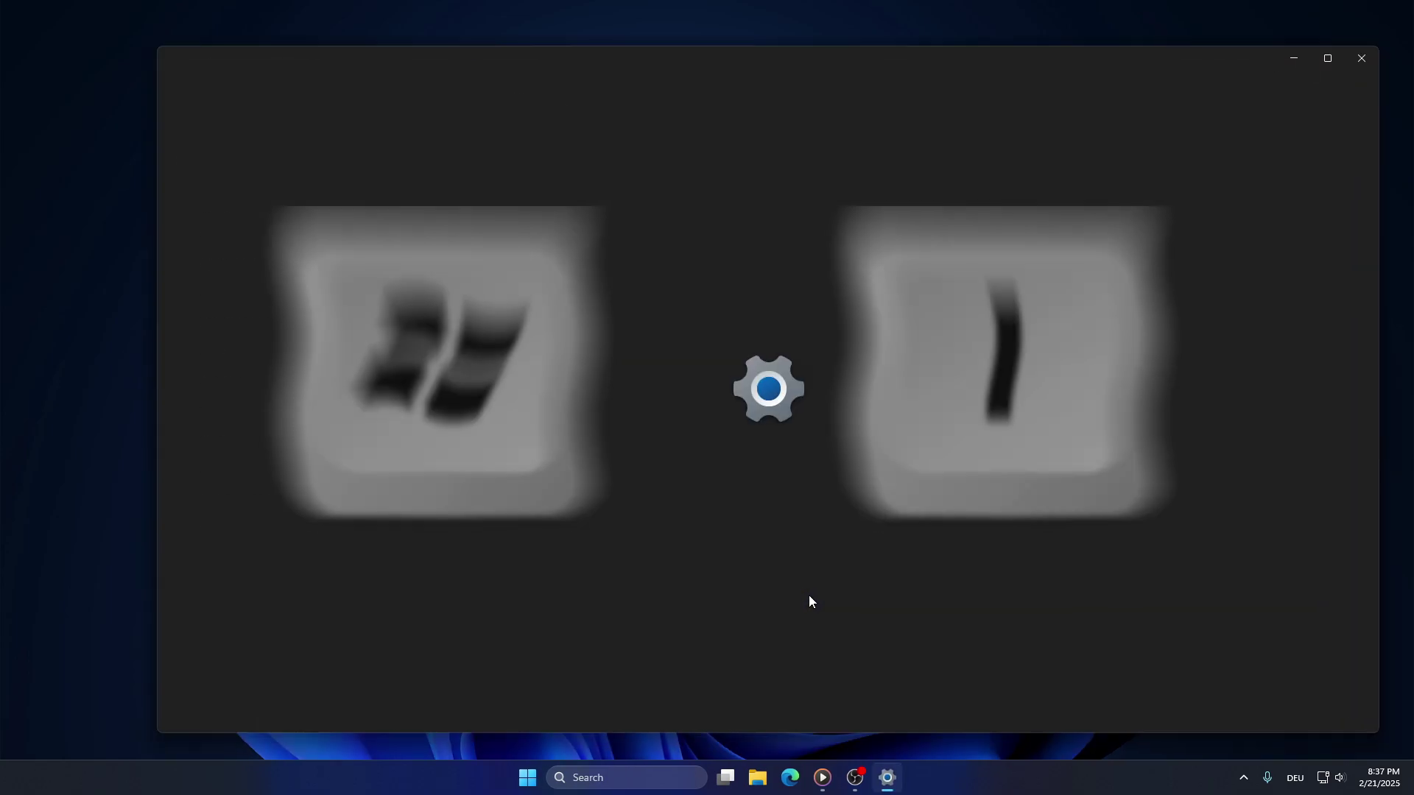
left_click(213, 352)
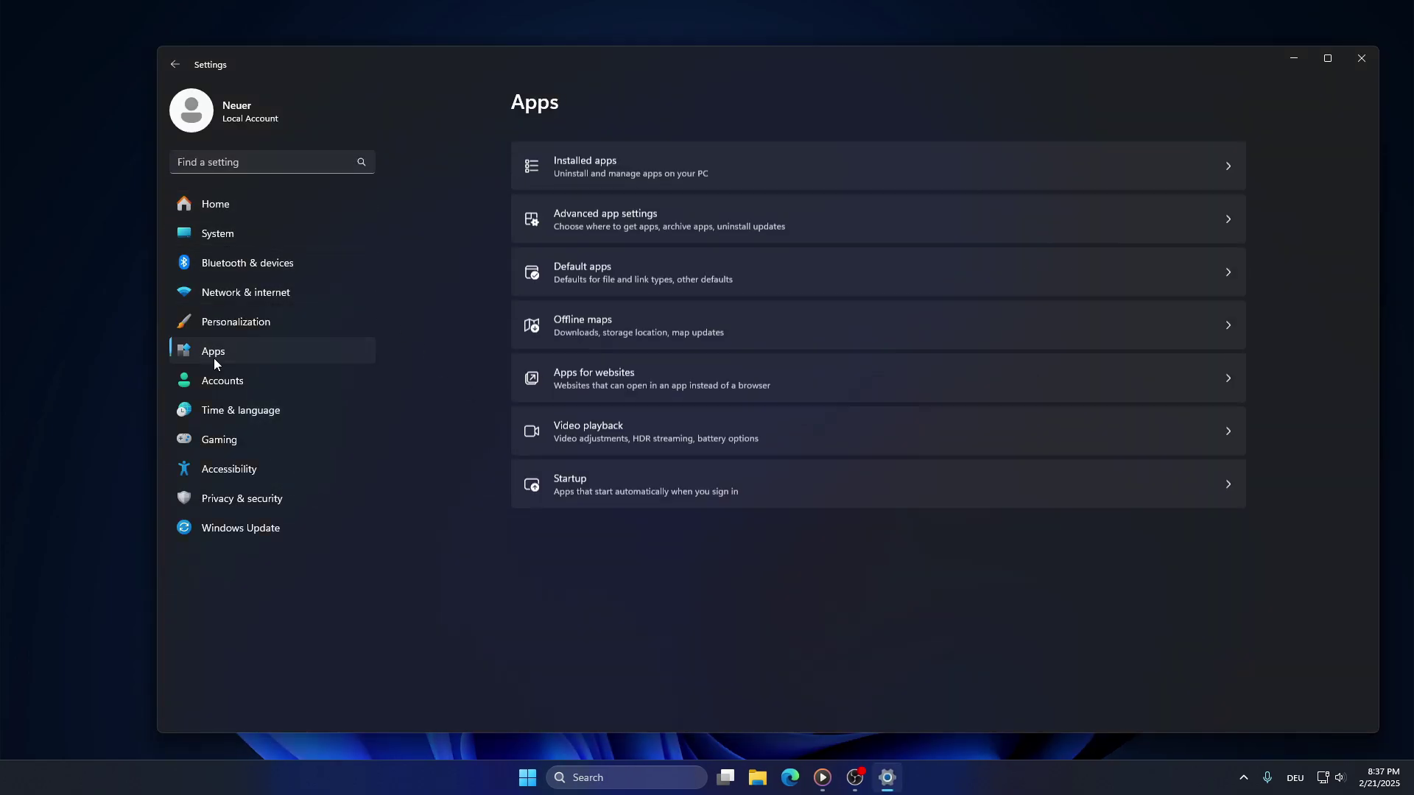
left_click(704, 149)
scroll(711, 240, "down", 3)
scroll(711, 242, "down", 3)
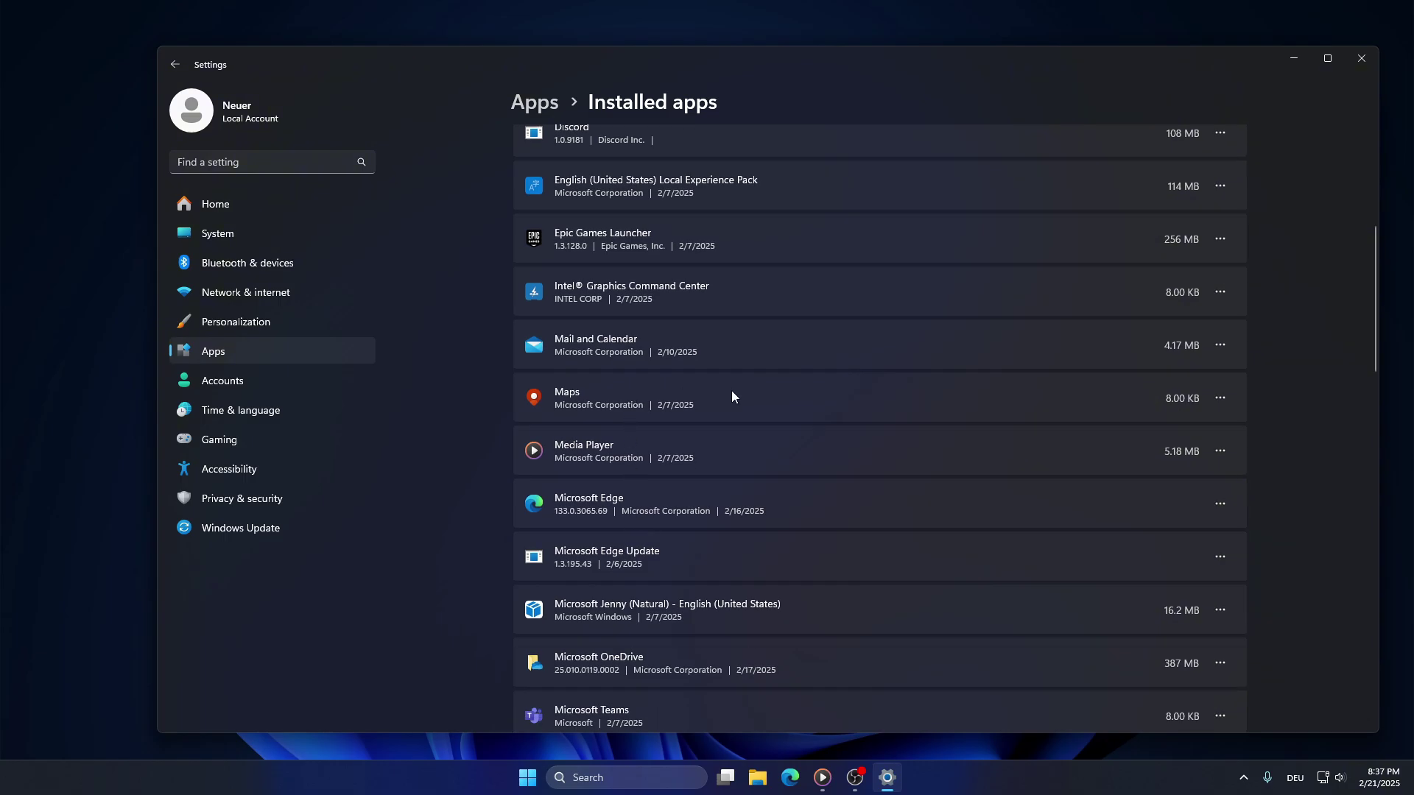
left_click(1219, 398)
left_click(1117, 479)
left_click(1194, 482)
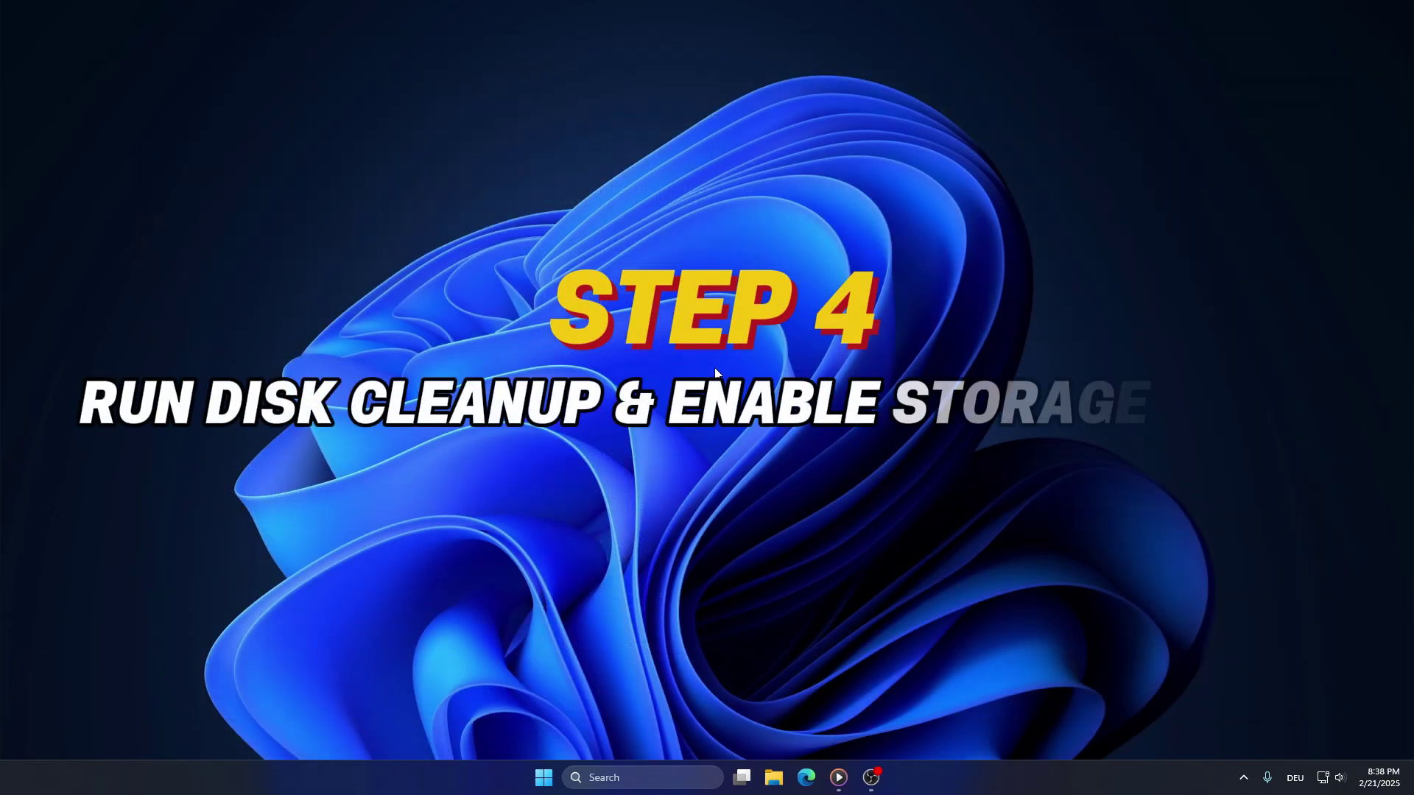
Run Disk Cleanup on C: with DirectX Shader Cache, Delivery Optimization Files and Recycle Bin checked (1.72 GB)
left_click(530, 778)
type("disk cleanup")
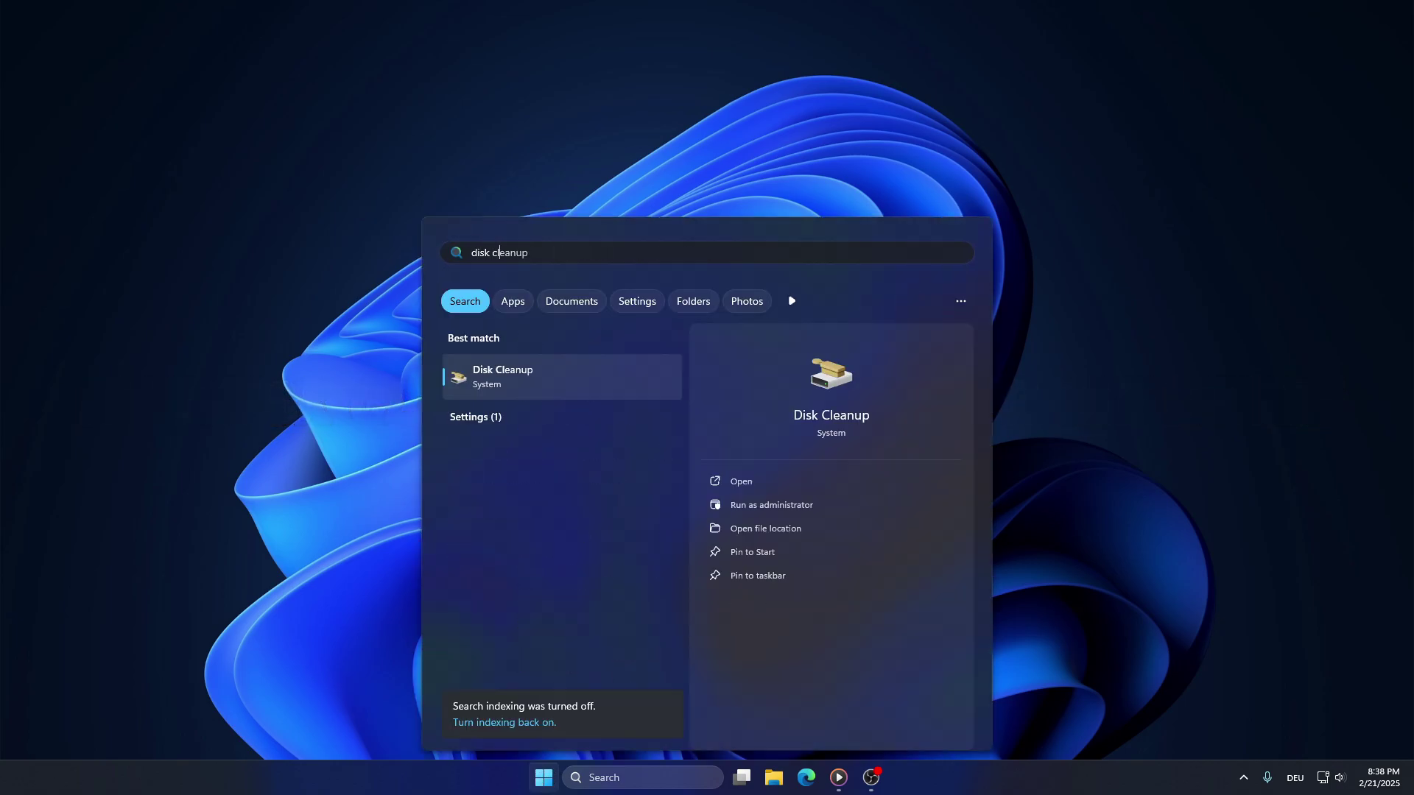
left_click(487, 388)
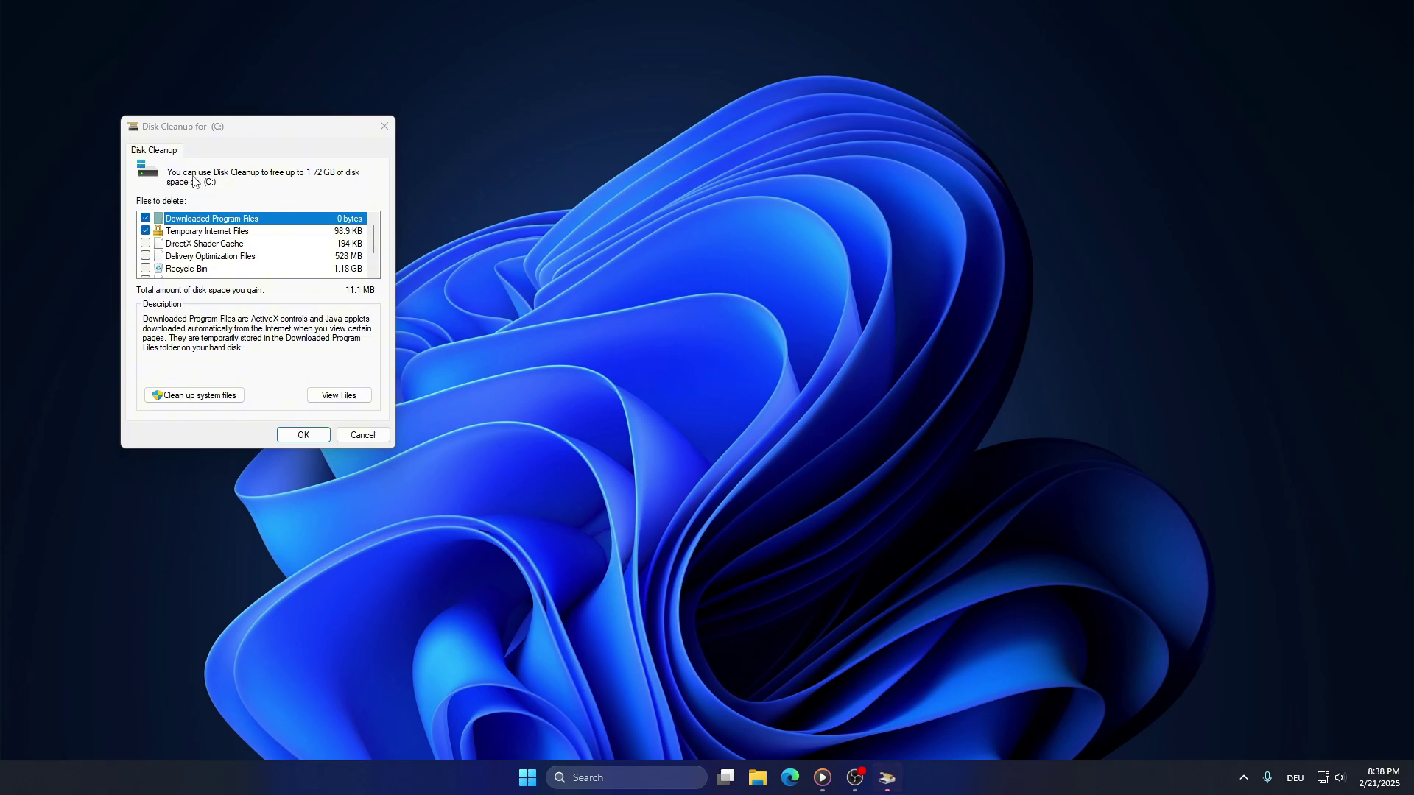
left_click(145, 243)
left_click(145, 256)
left_click(145, 268)
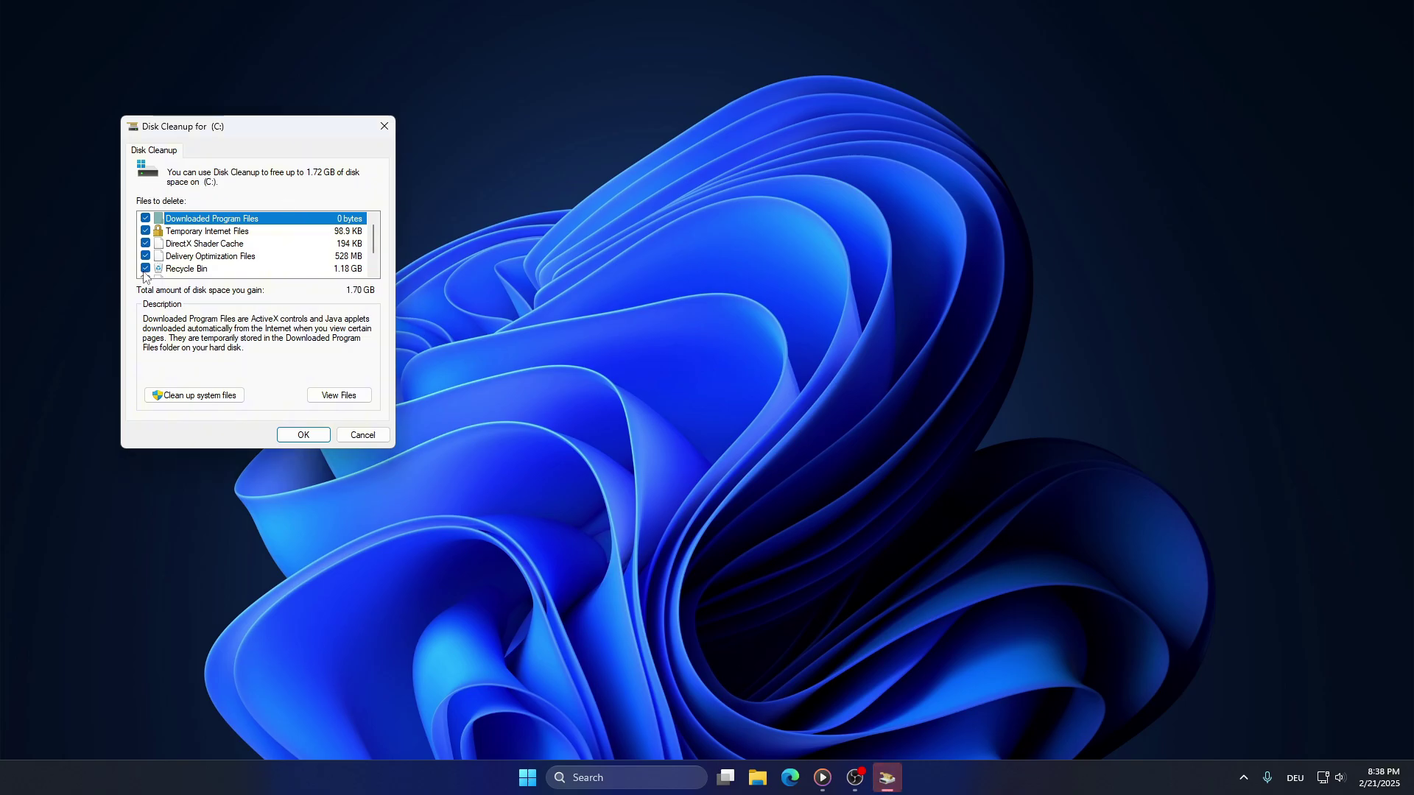
scroll(153, 249, "down", 1)
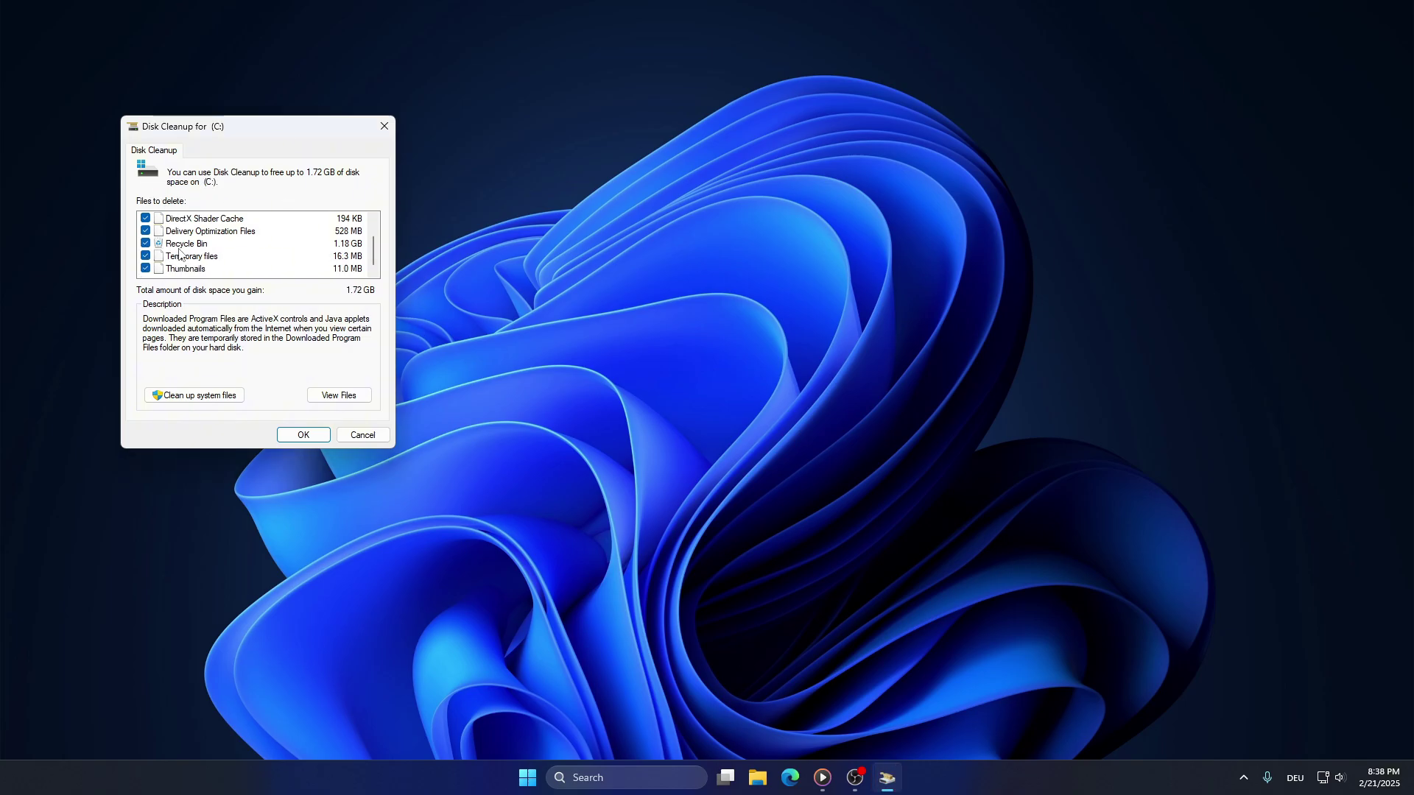
left_click(310, 441)
left_click(749, 398)
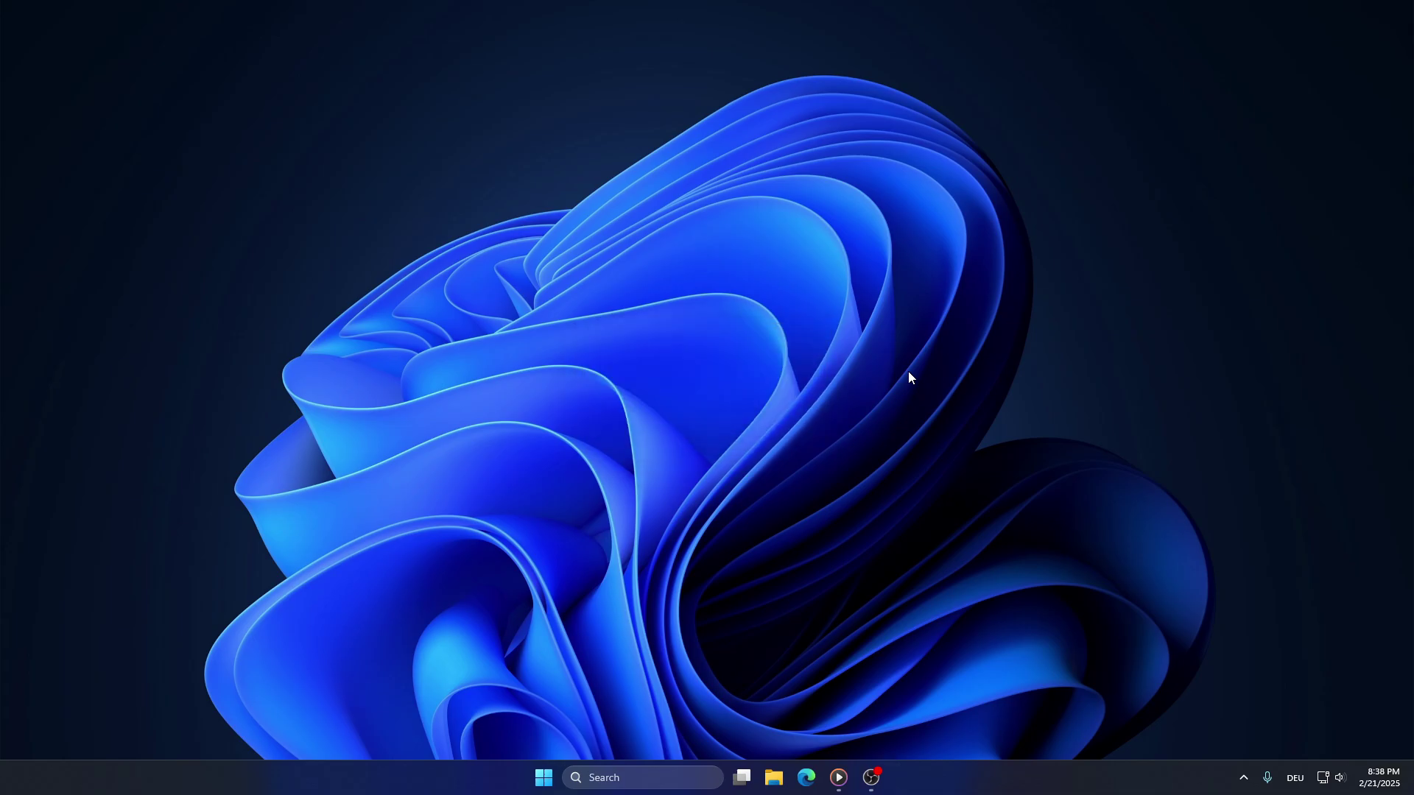
left_click(544, 778)
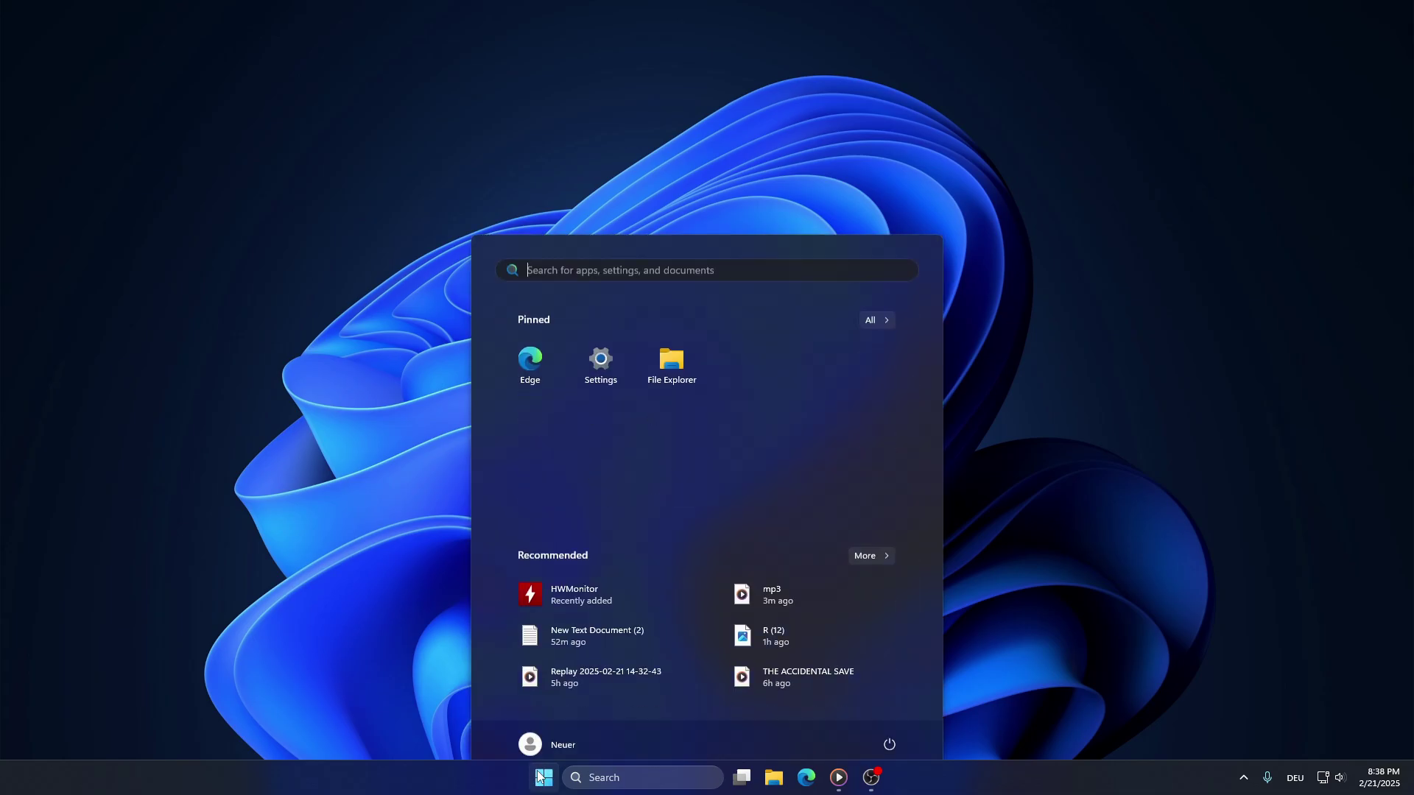
left_click(608, 357)
left_click(250, 234)
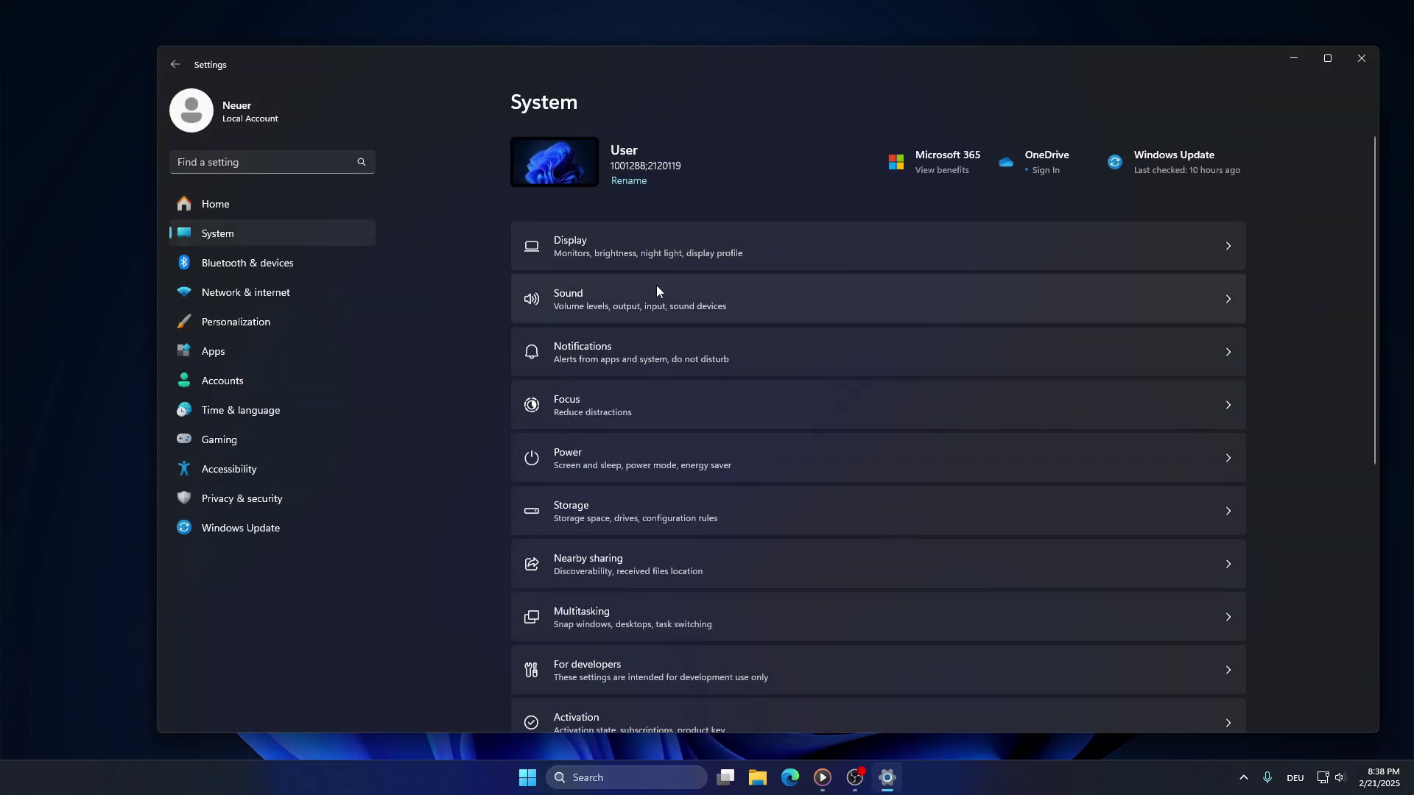
left_click(654, 500)
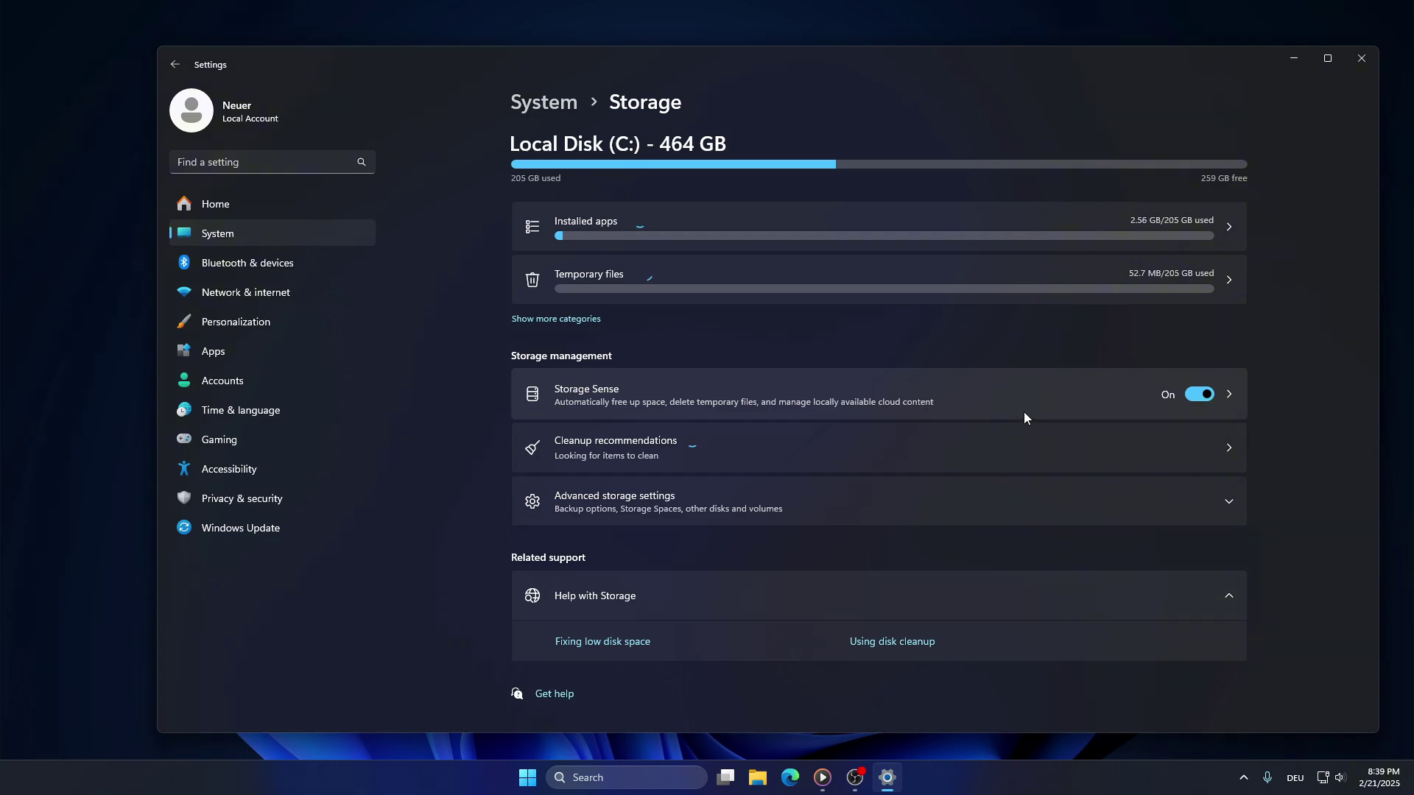
left_click(1369, 58)
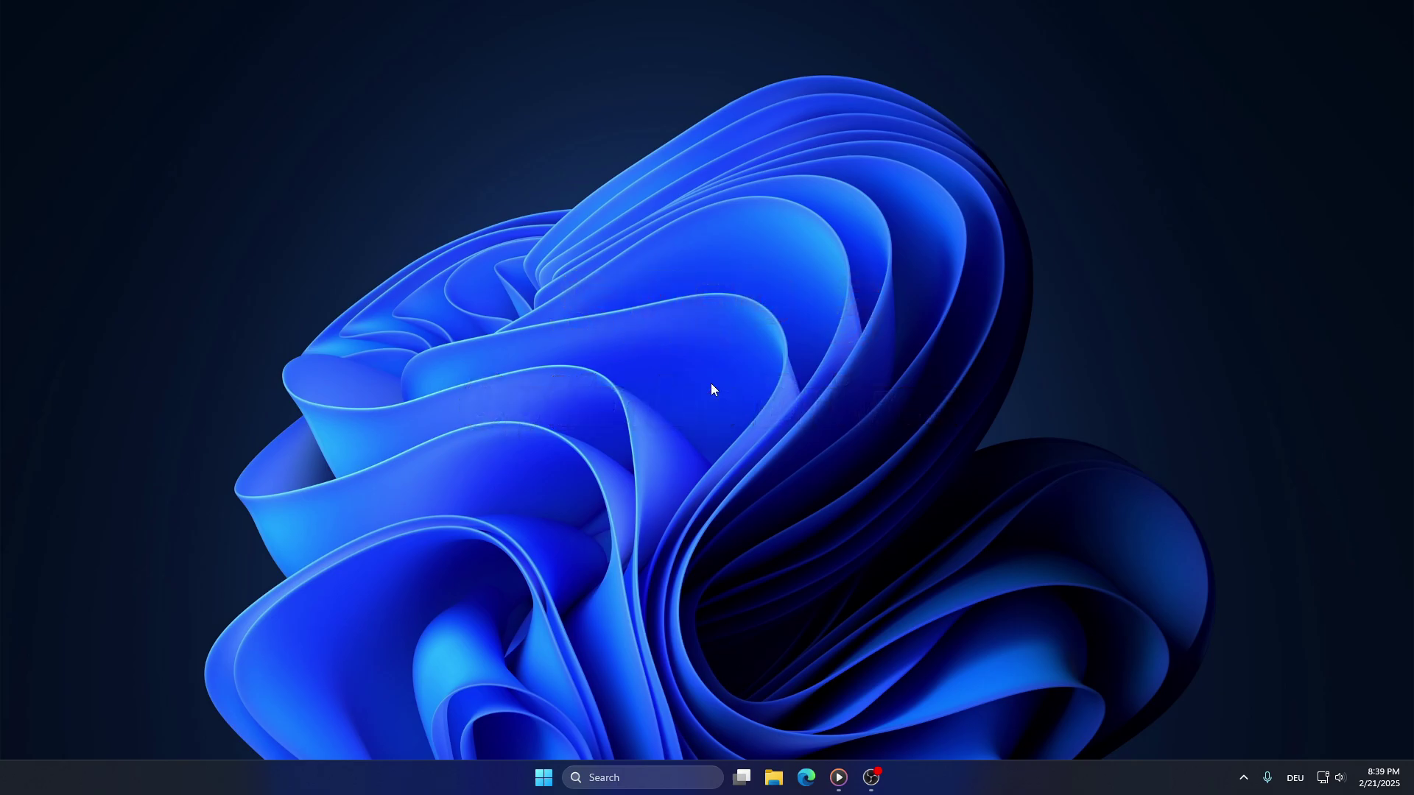
Optimize drive C: in Defragment and Optimize Drives, then close the tool
left_click(543, 777)
type("defragment and Optimize Drives")
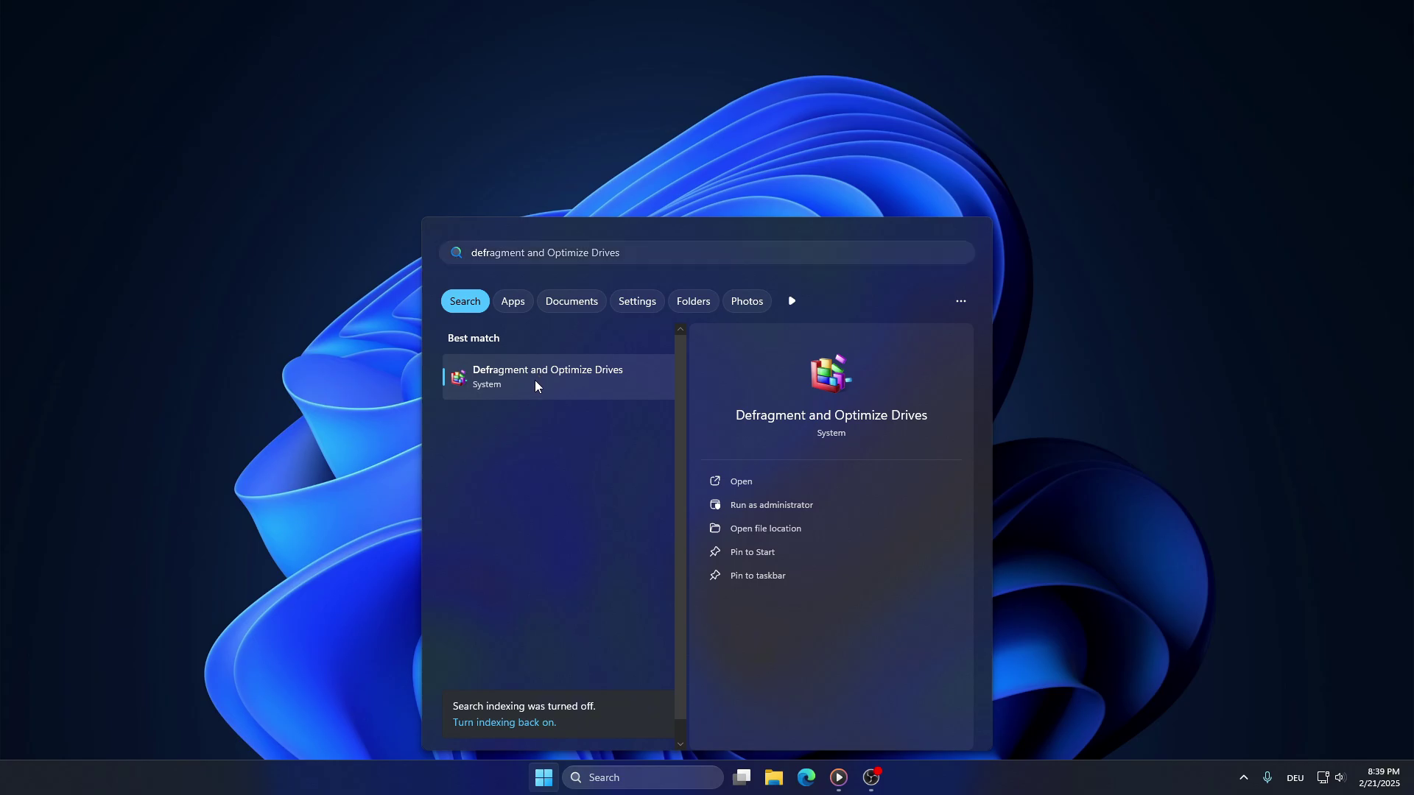
left_click(534, 380)
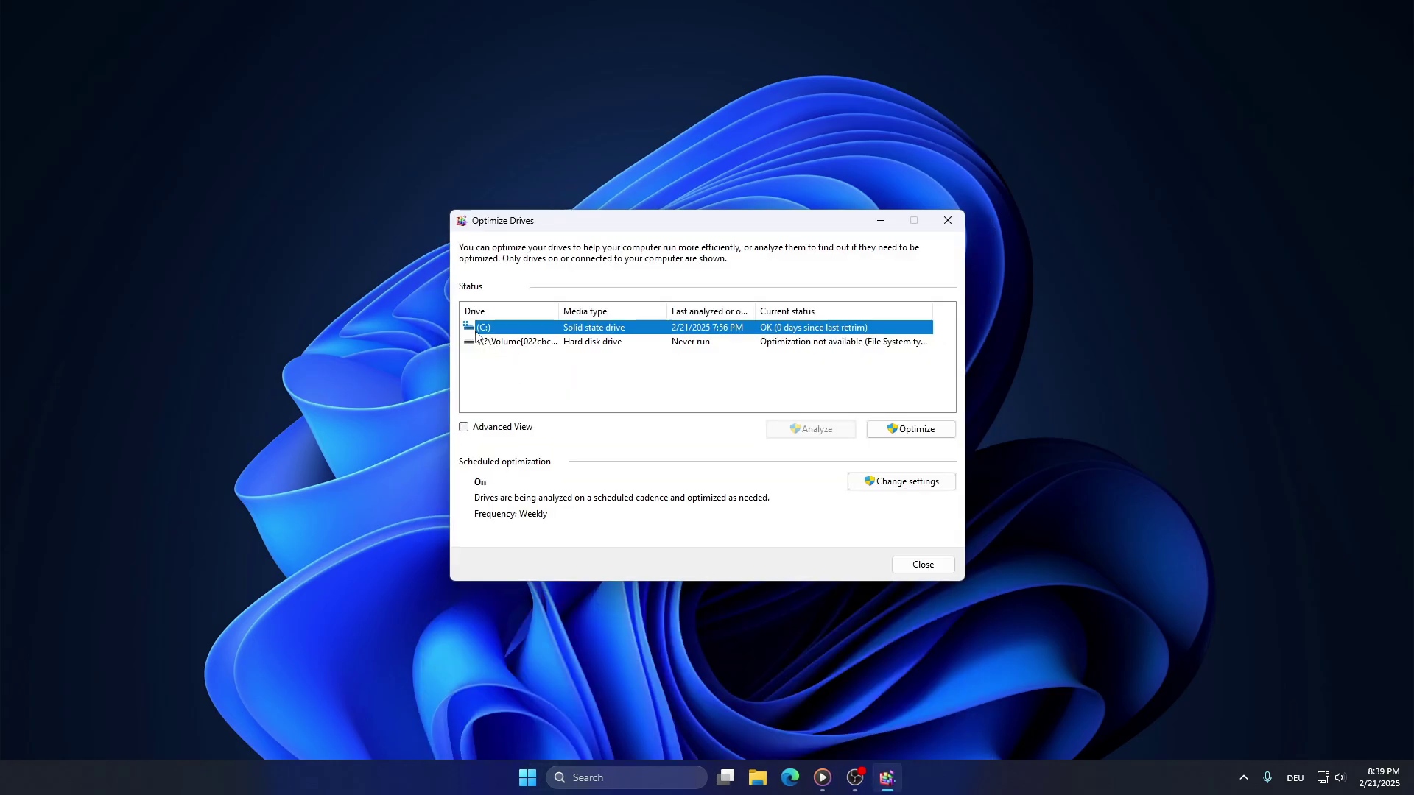
left_click(894, 434)
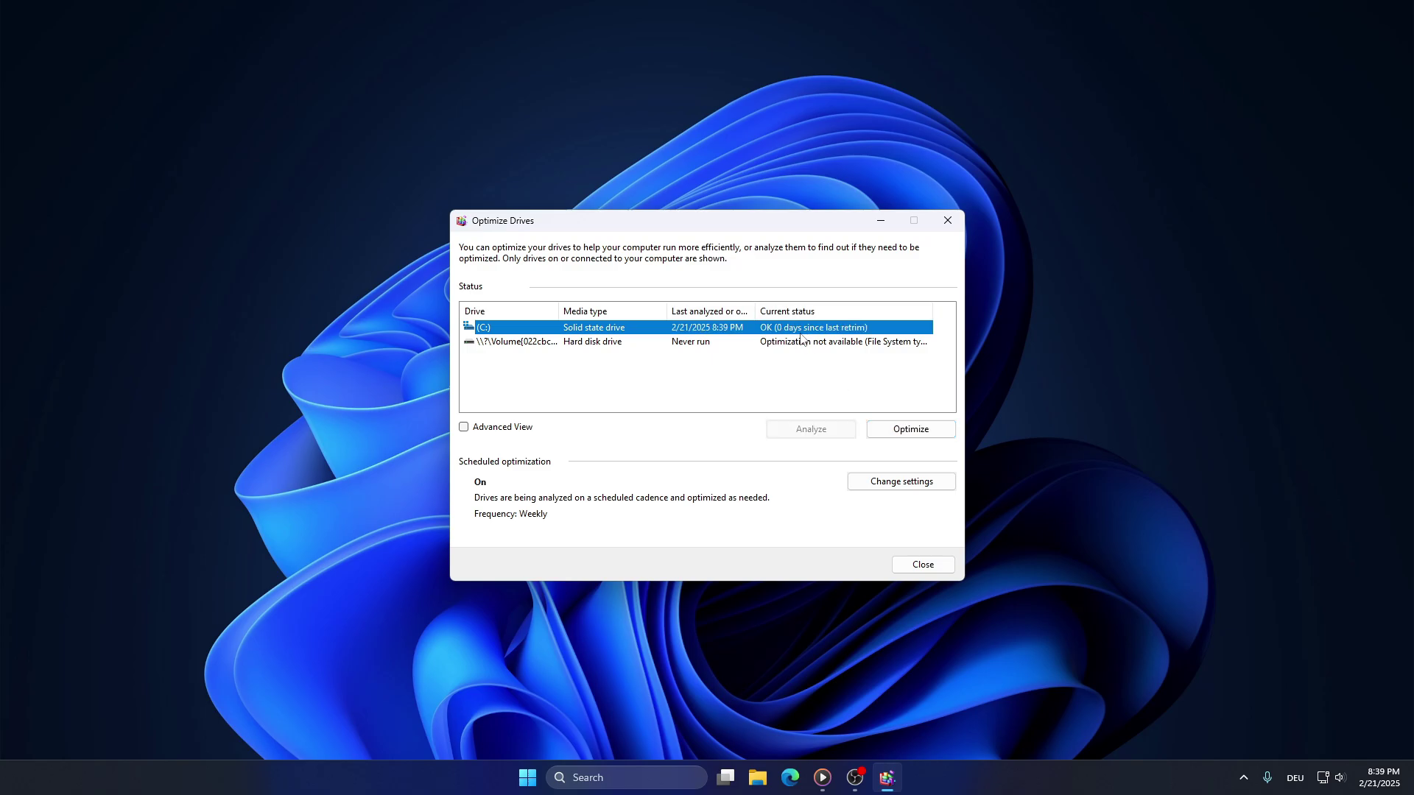
left_click(920, 565)
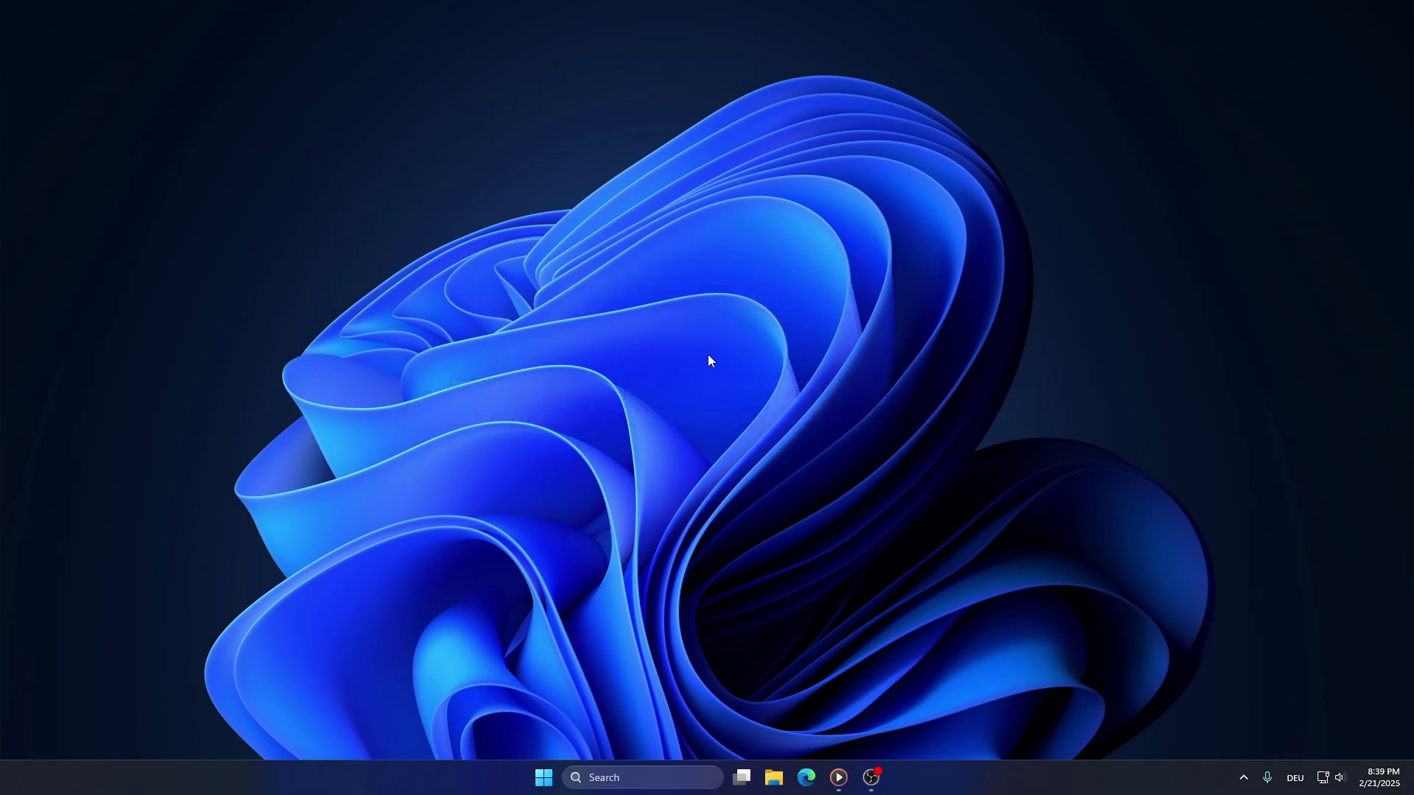
Open Command Prompt as administrator and run sfc /scannow
left_click(622, 778)
type("cmd")
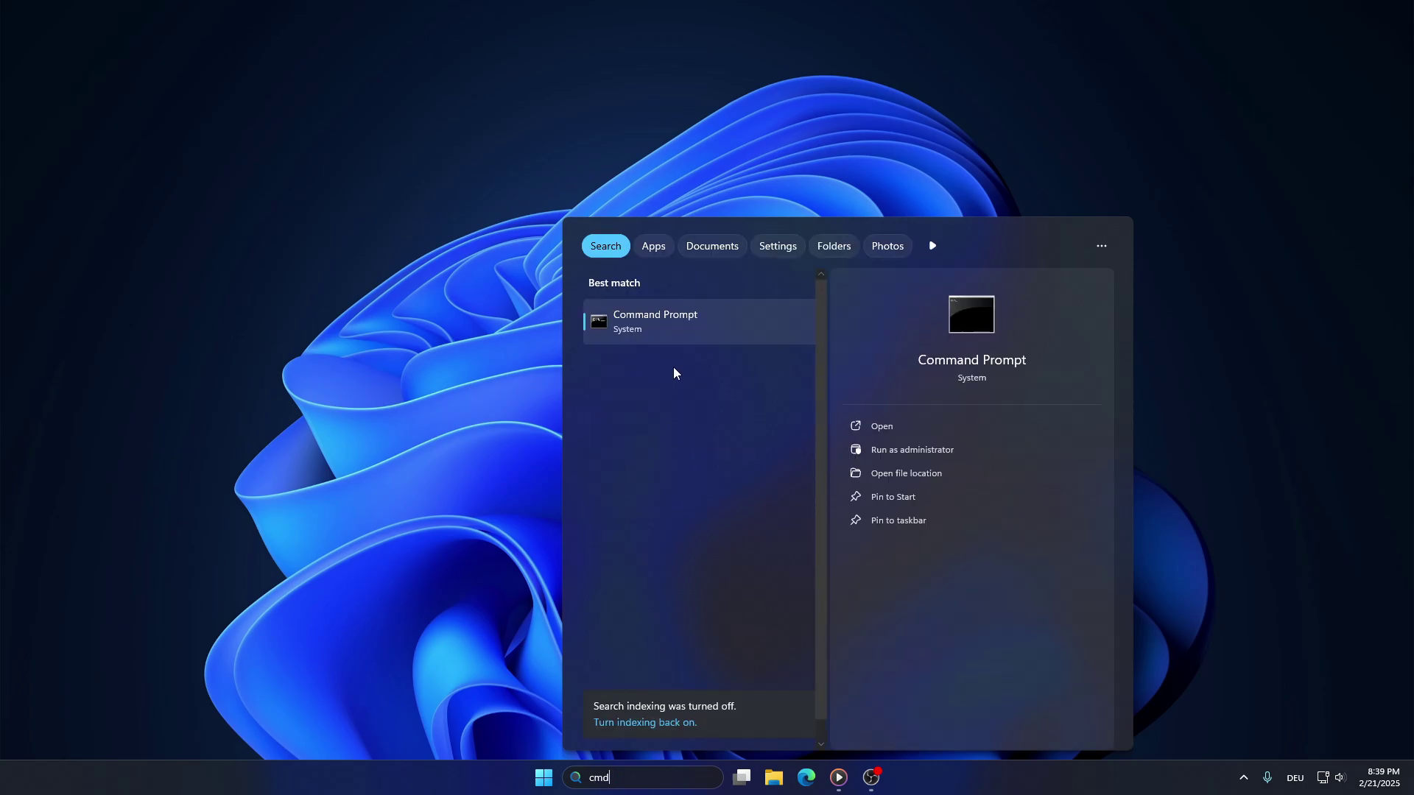
right_click(691, 321)
left_click(722, 334)
left_click_drag(594, 33, 844, 47)
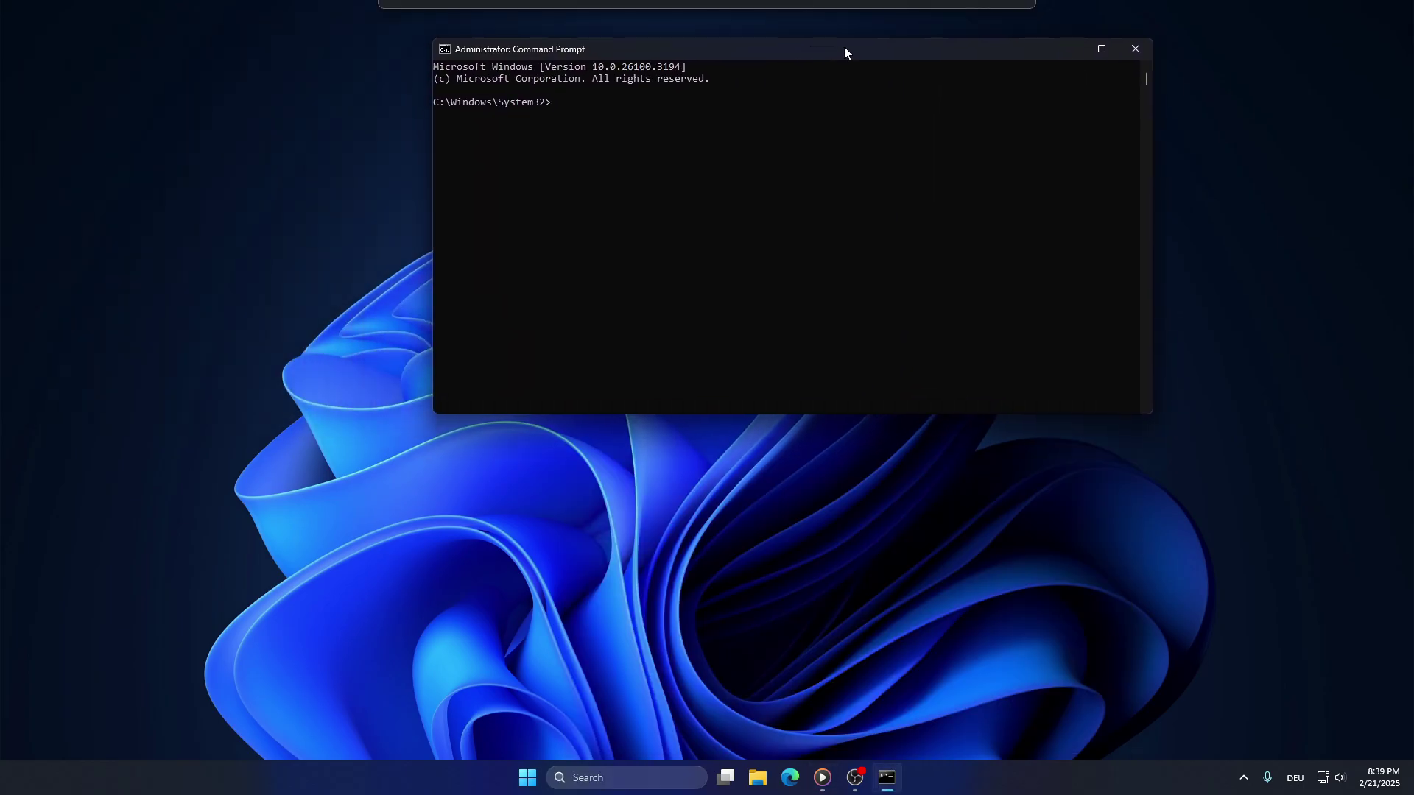
type("sfc")
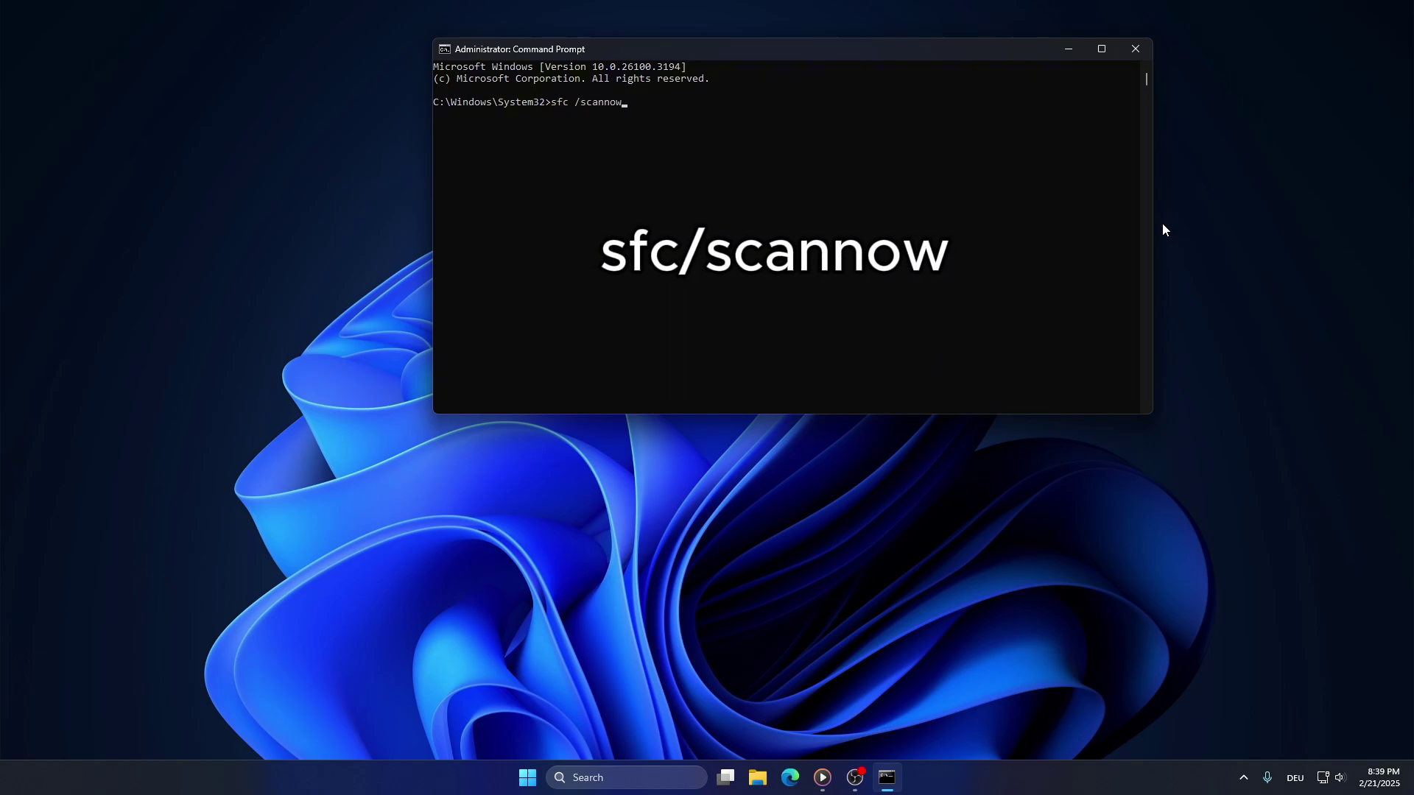
type(" /scannow")
key("Return")
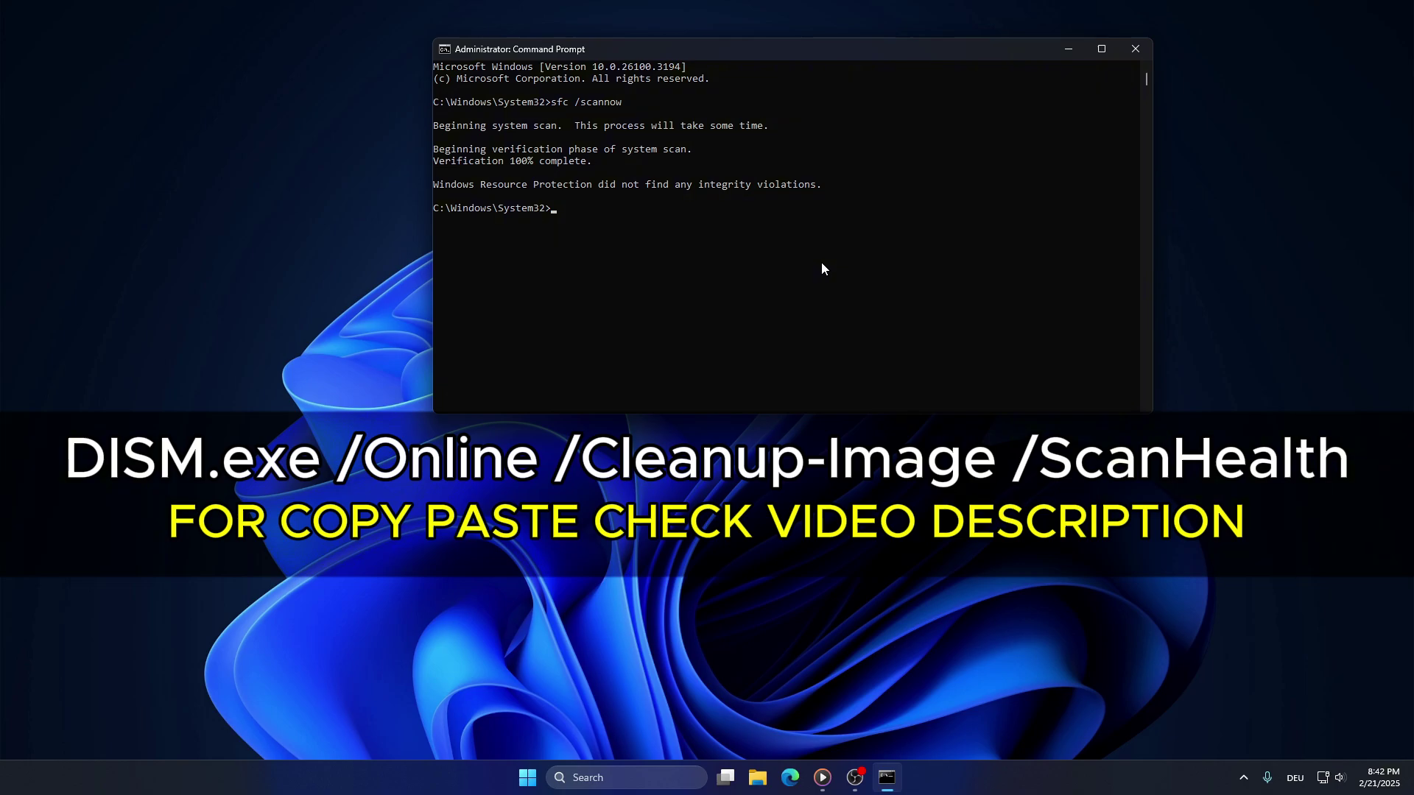
Run DISM /Online /Cleanup-Image with /ScanHealth and then /RestoreHealth
type("dism.exe /online /cleanup-image /scanhealth")
key("Return")
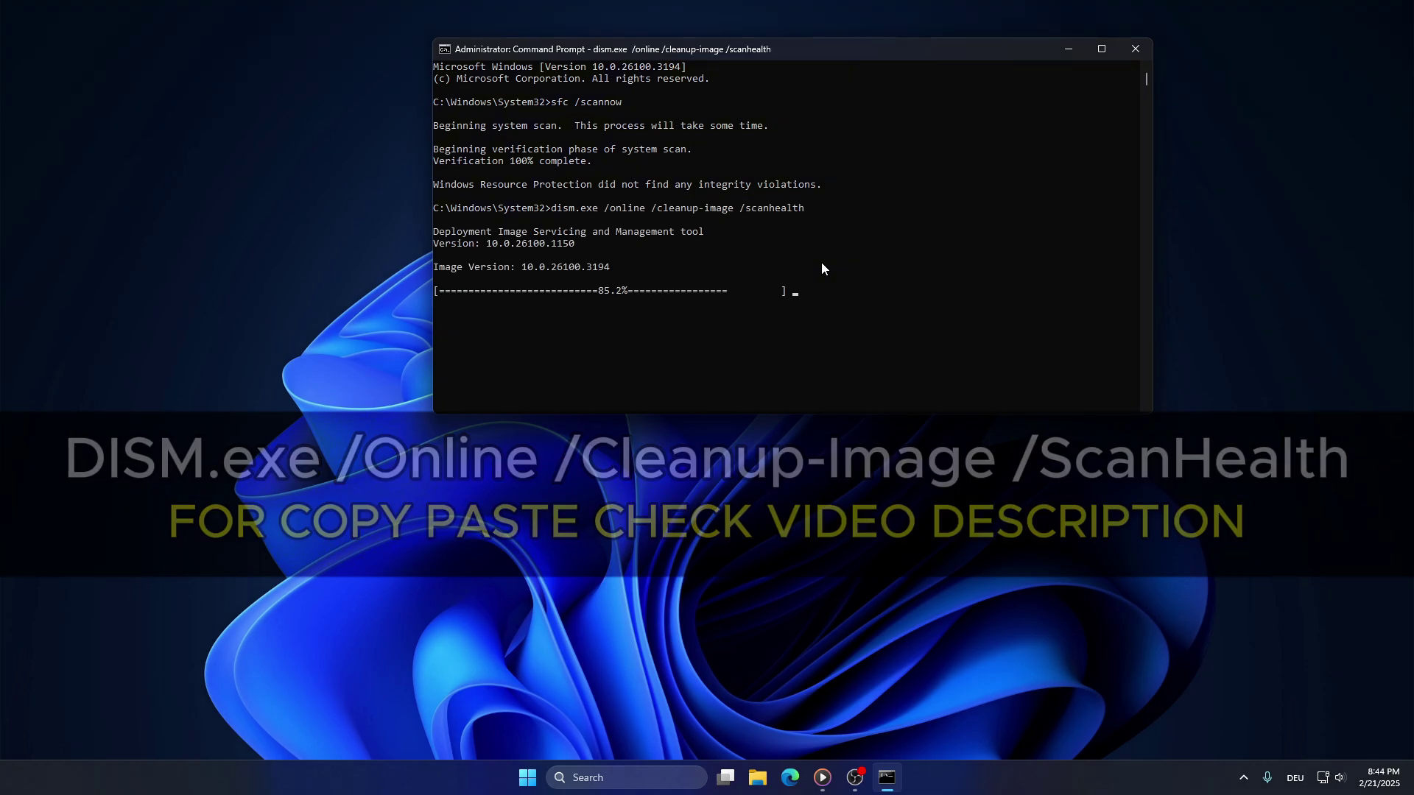
type("dism.exe /Online /Cleanup-Image /RestoreHealth")
key("Return")
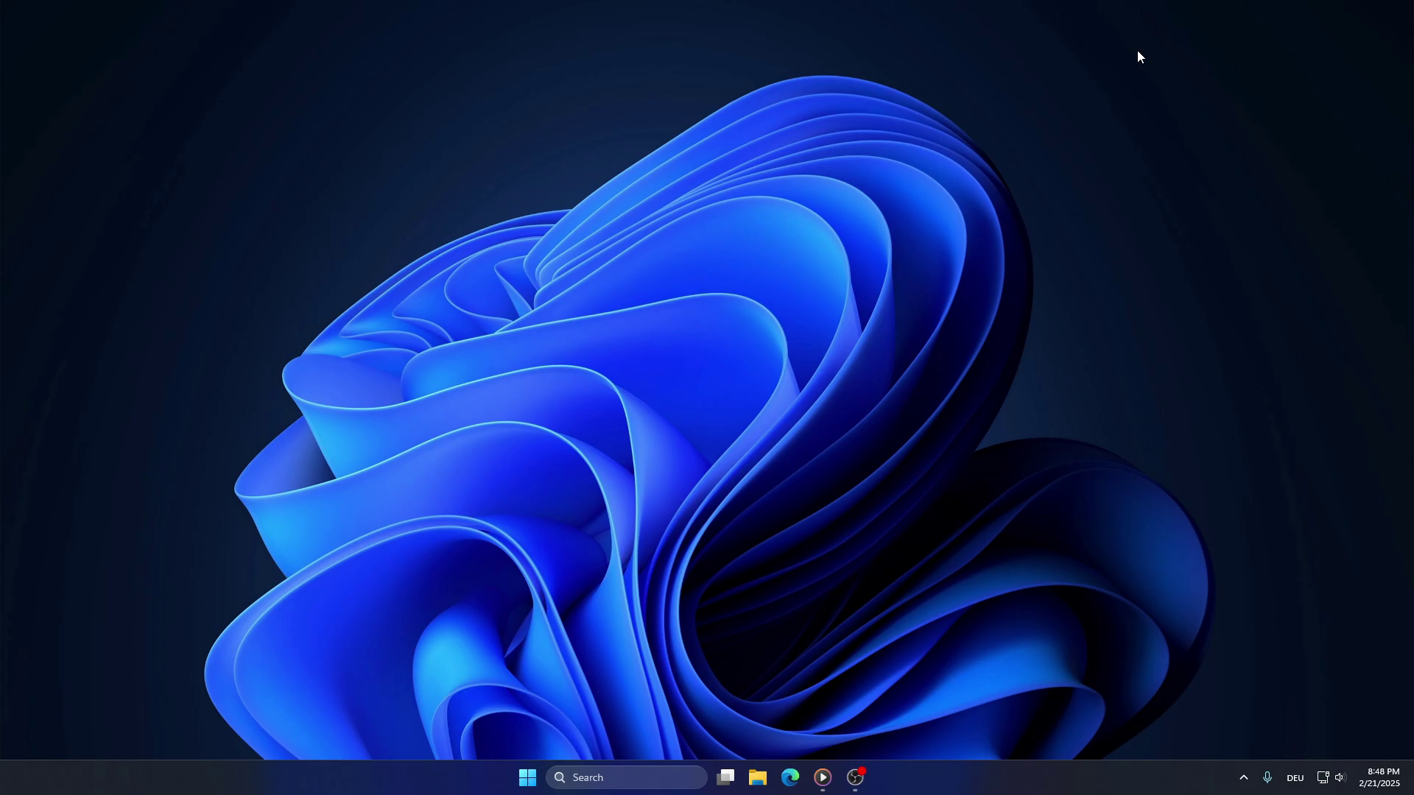
Check for updates on the Windows Update page, confirming it's up to date at 8:49 PM
left_click(546, 775)
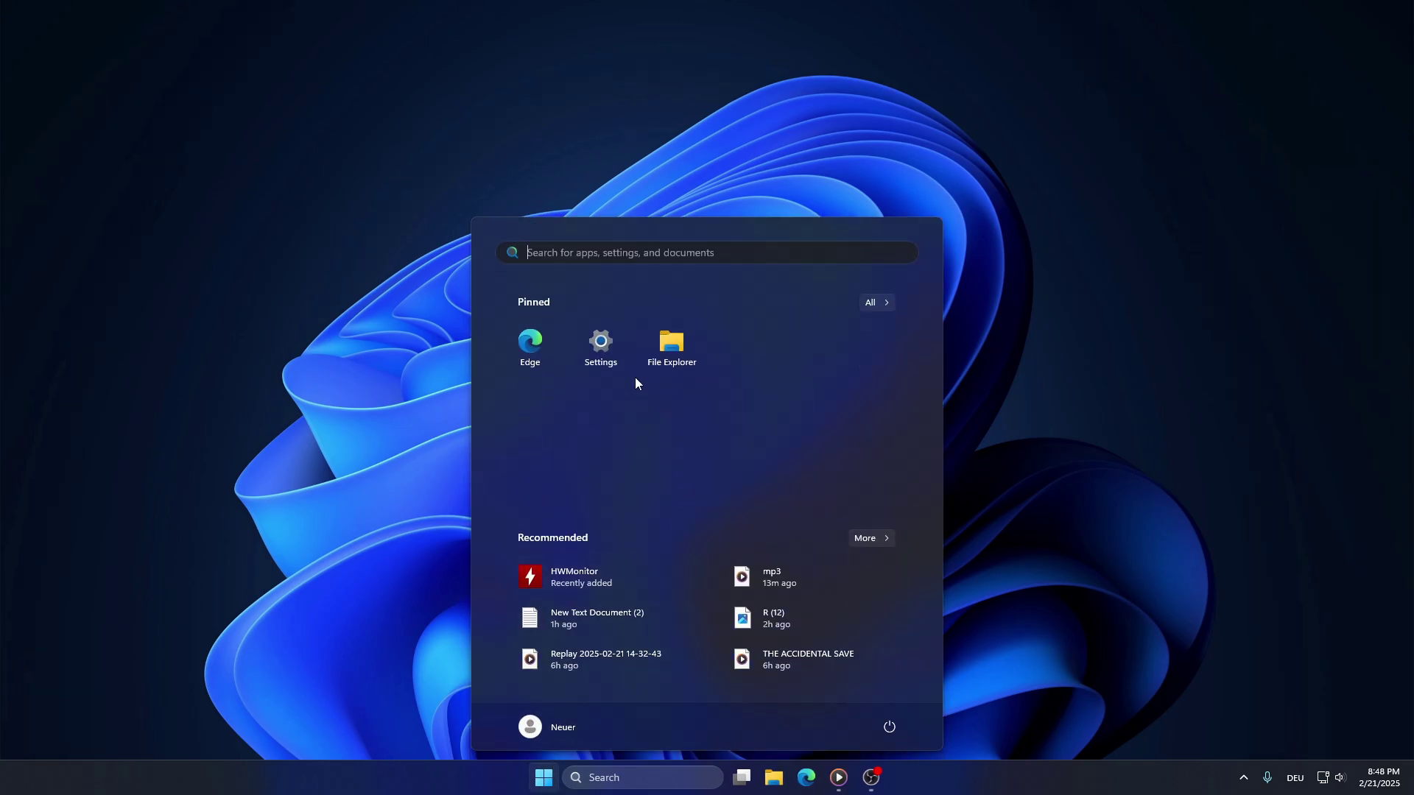
left_click(615, 345)
left_click(295, 531)
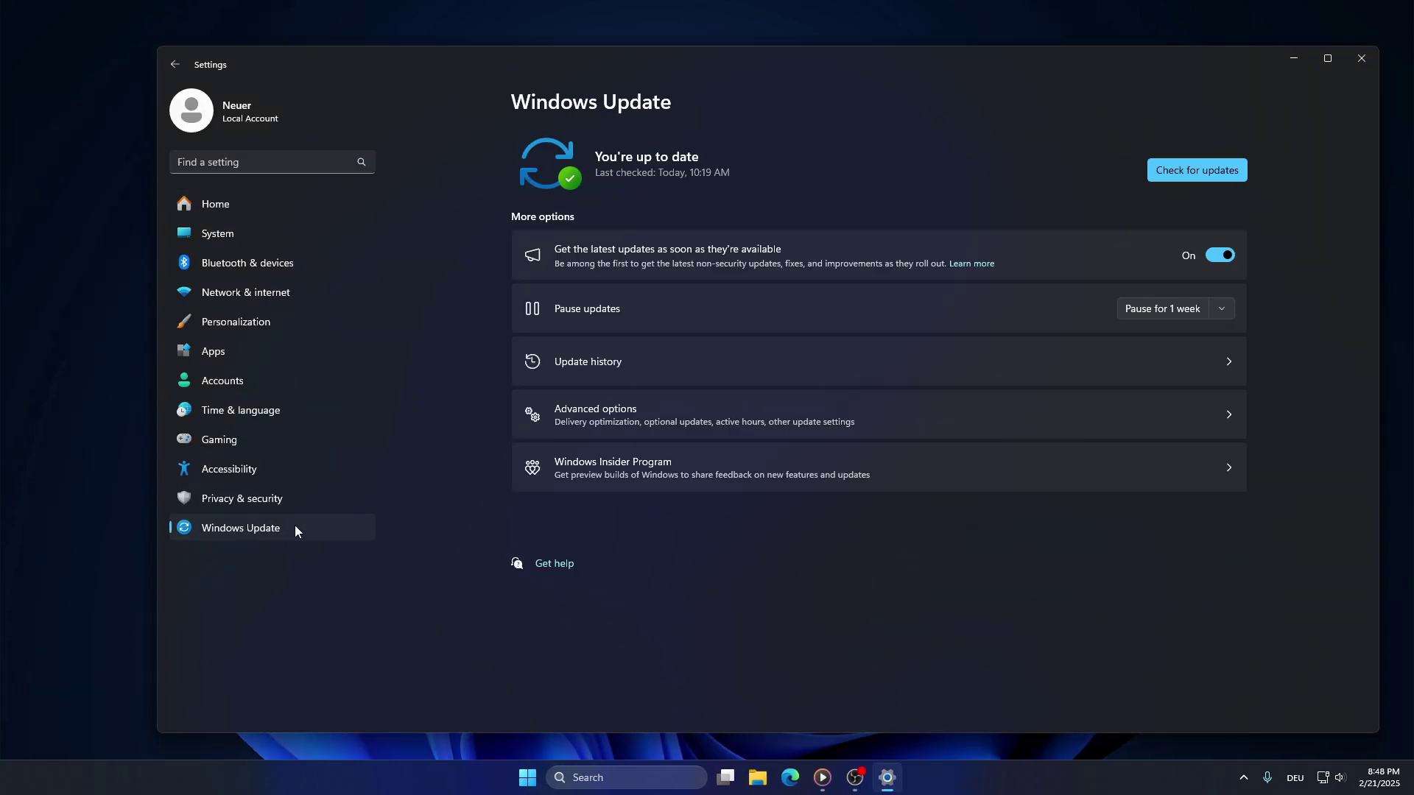
left_click(1208, 175)
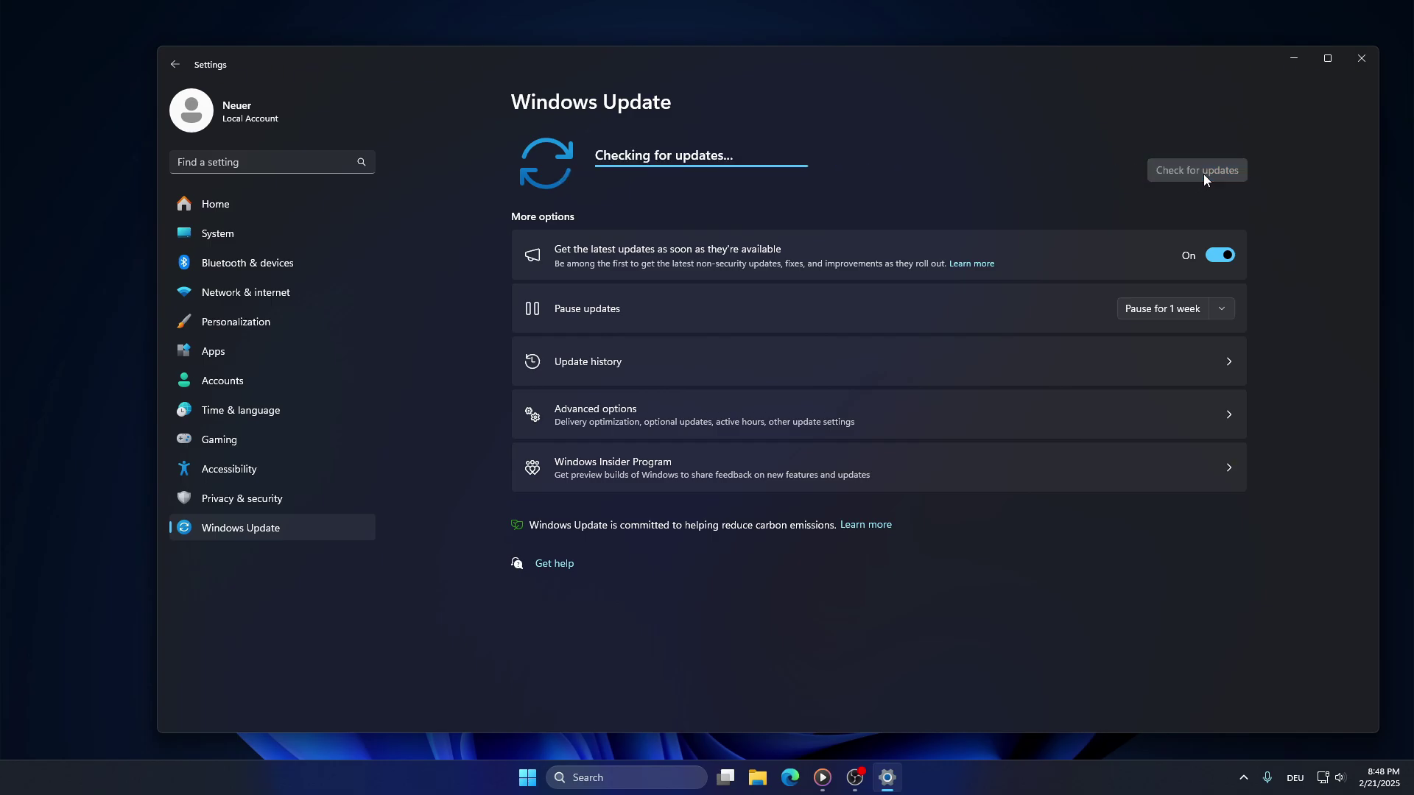
left_click(1360, 58)
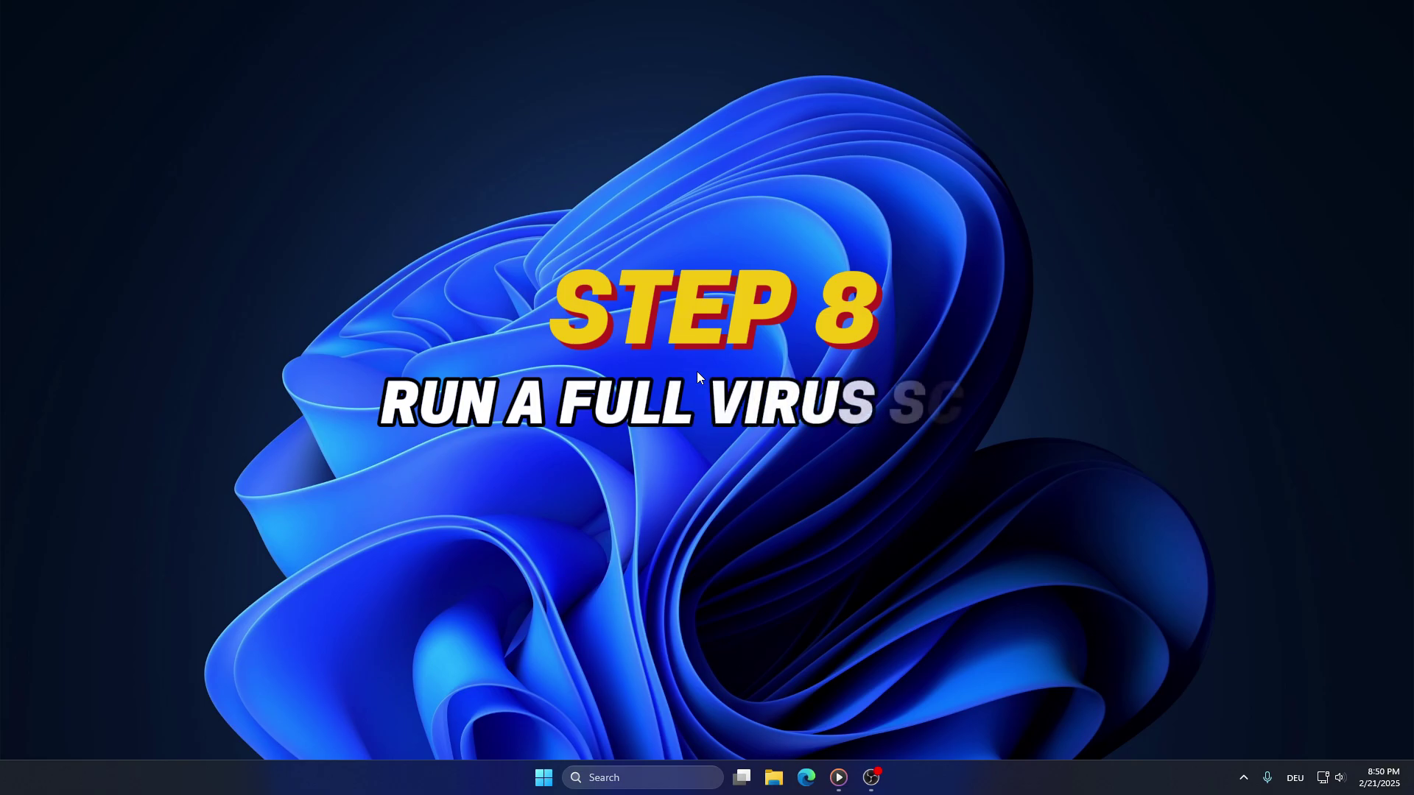
Start a Full scan from Windows Security's Virus & threat protection scan options
left_click(673, 777)
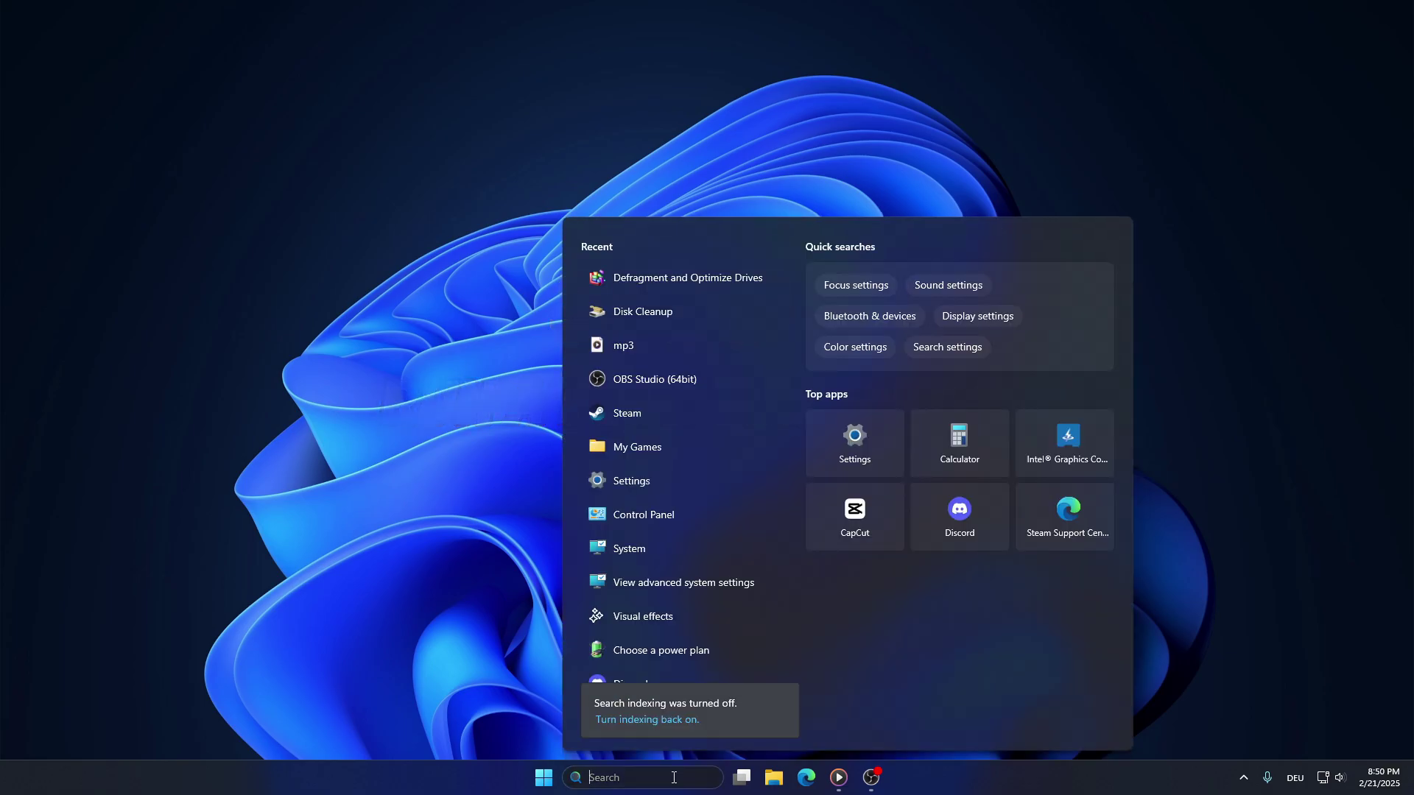
type("windows security")
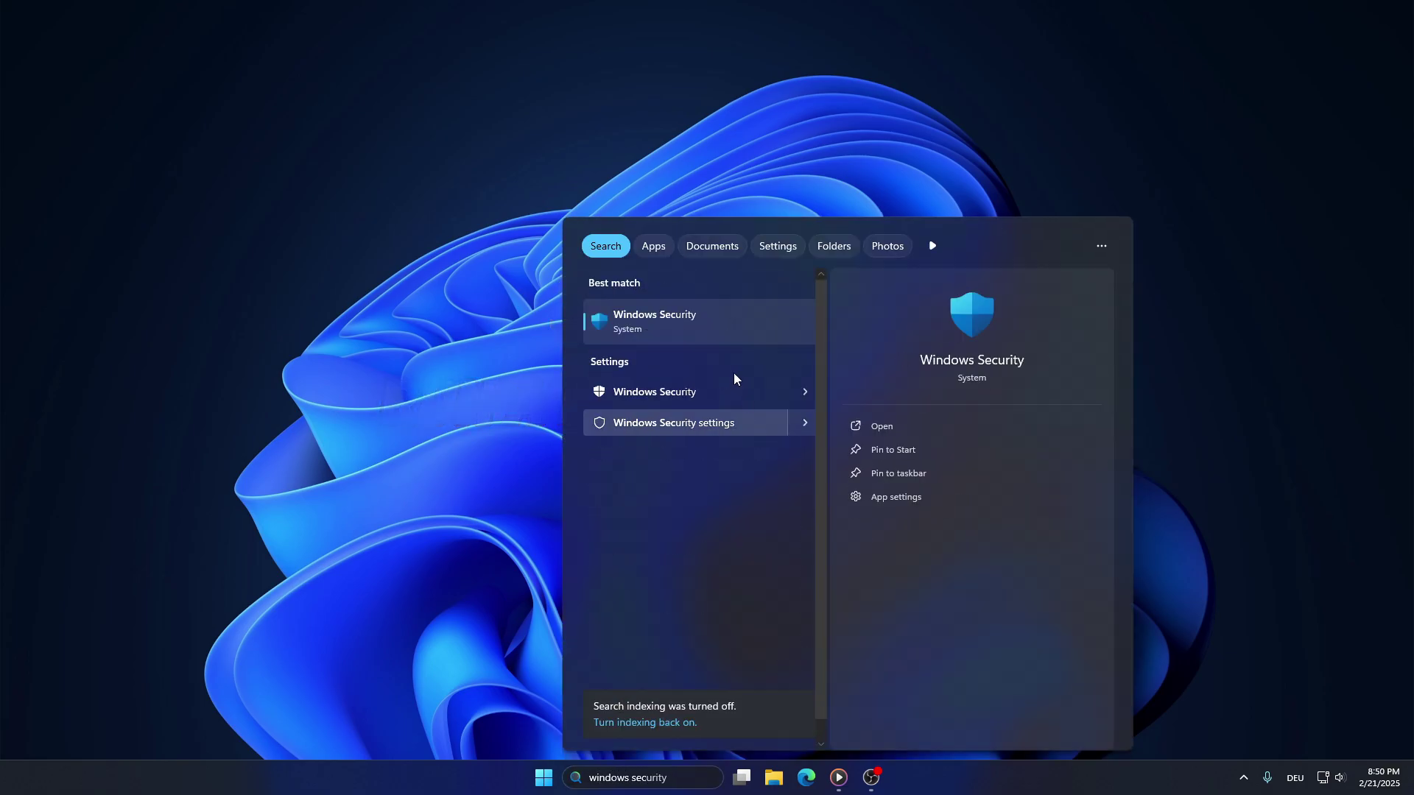
left_click(714, 316)
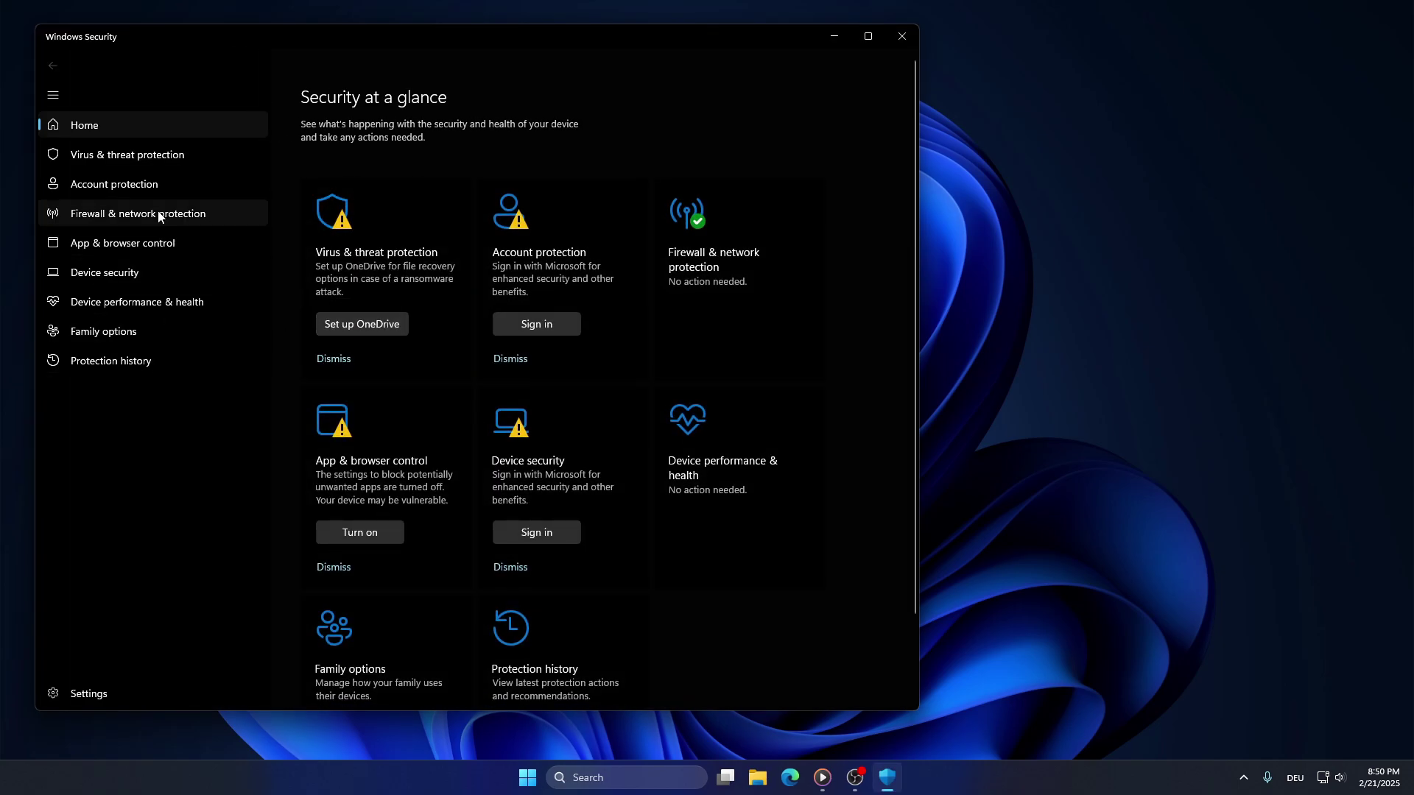
left_click(165, 154)
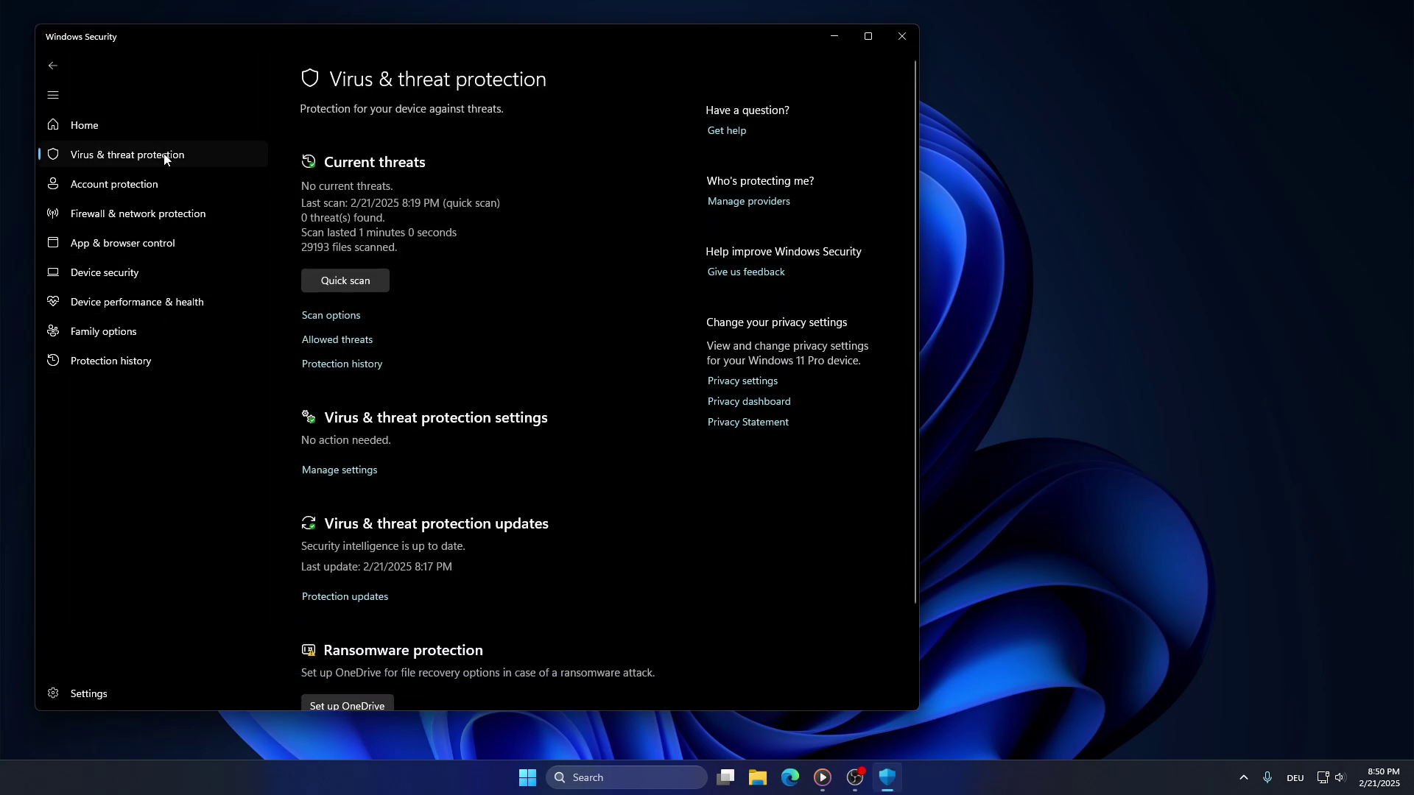
left_click(346, 316)
left_click(341, 615)
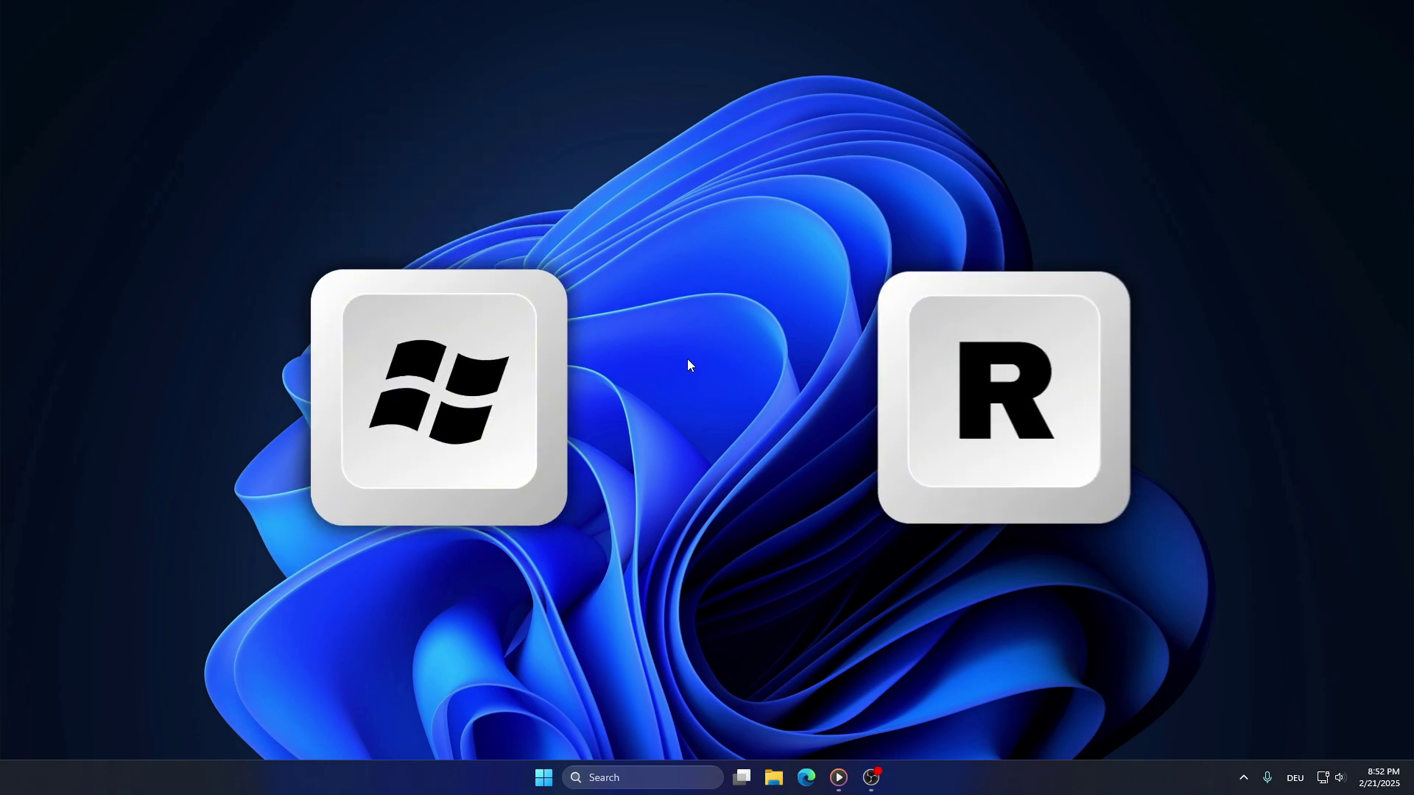
Launch the Malicious Software Removal Tool from the Run box and start its full scan
key("super+r")
type("mr")
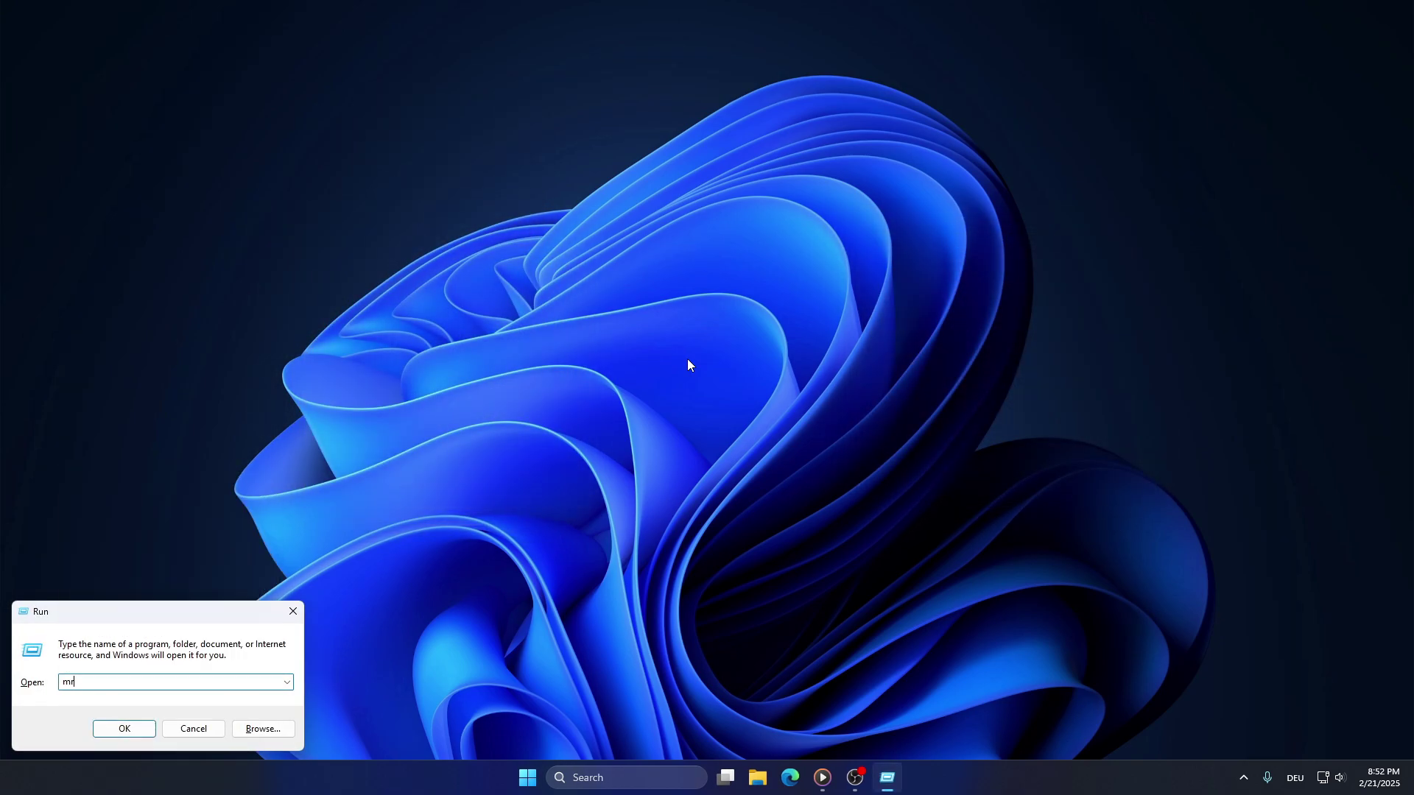
key("Return")
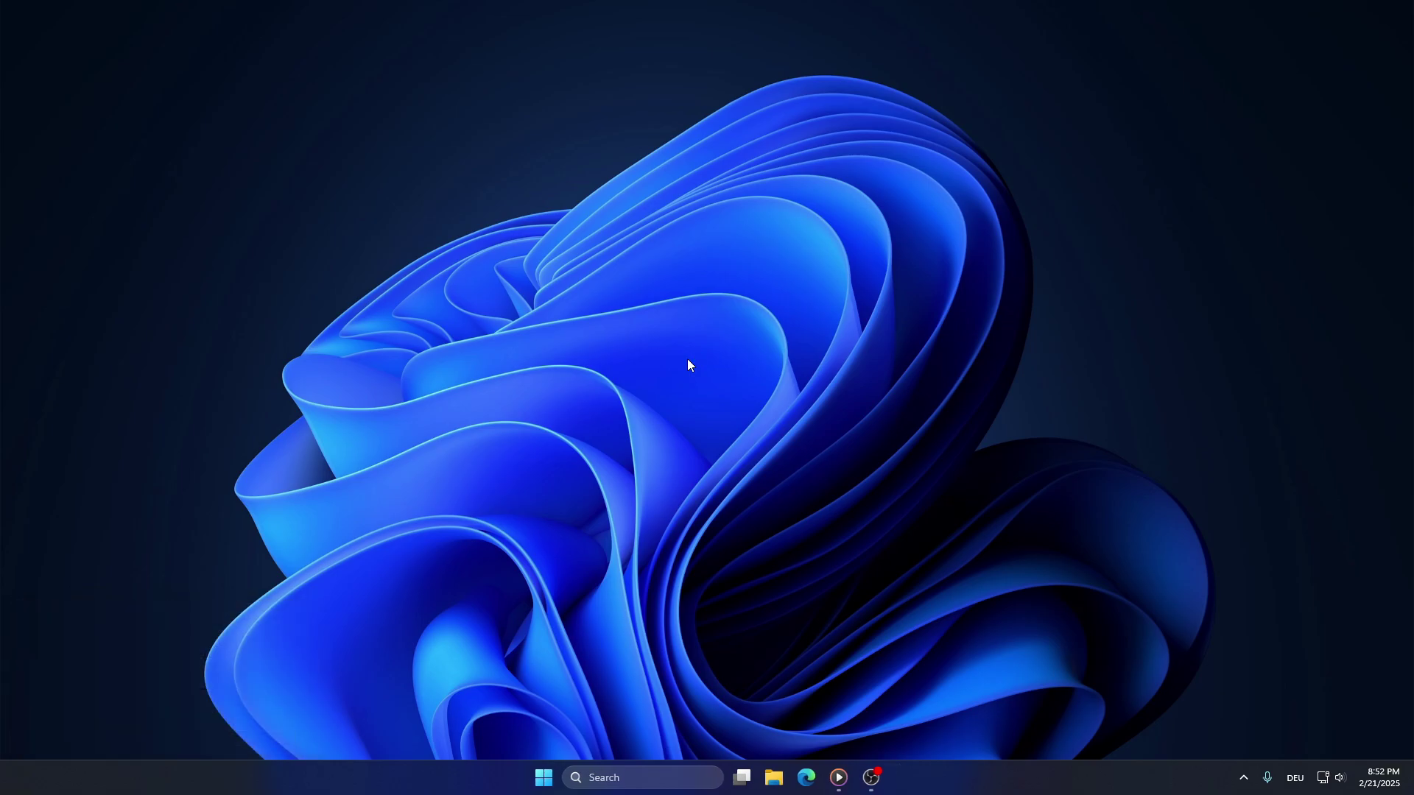
left_click(816, 517)
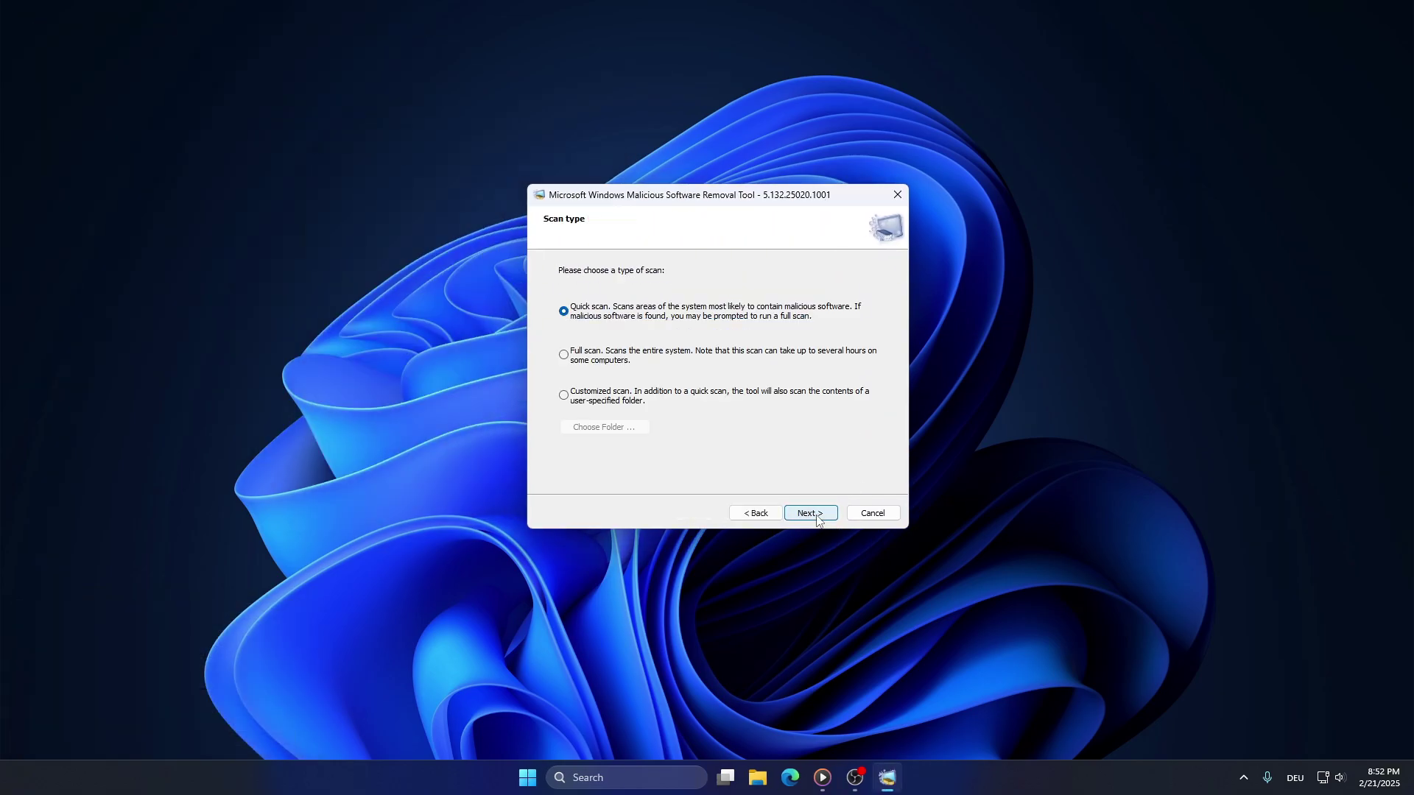
left_click(809, 513)
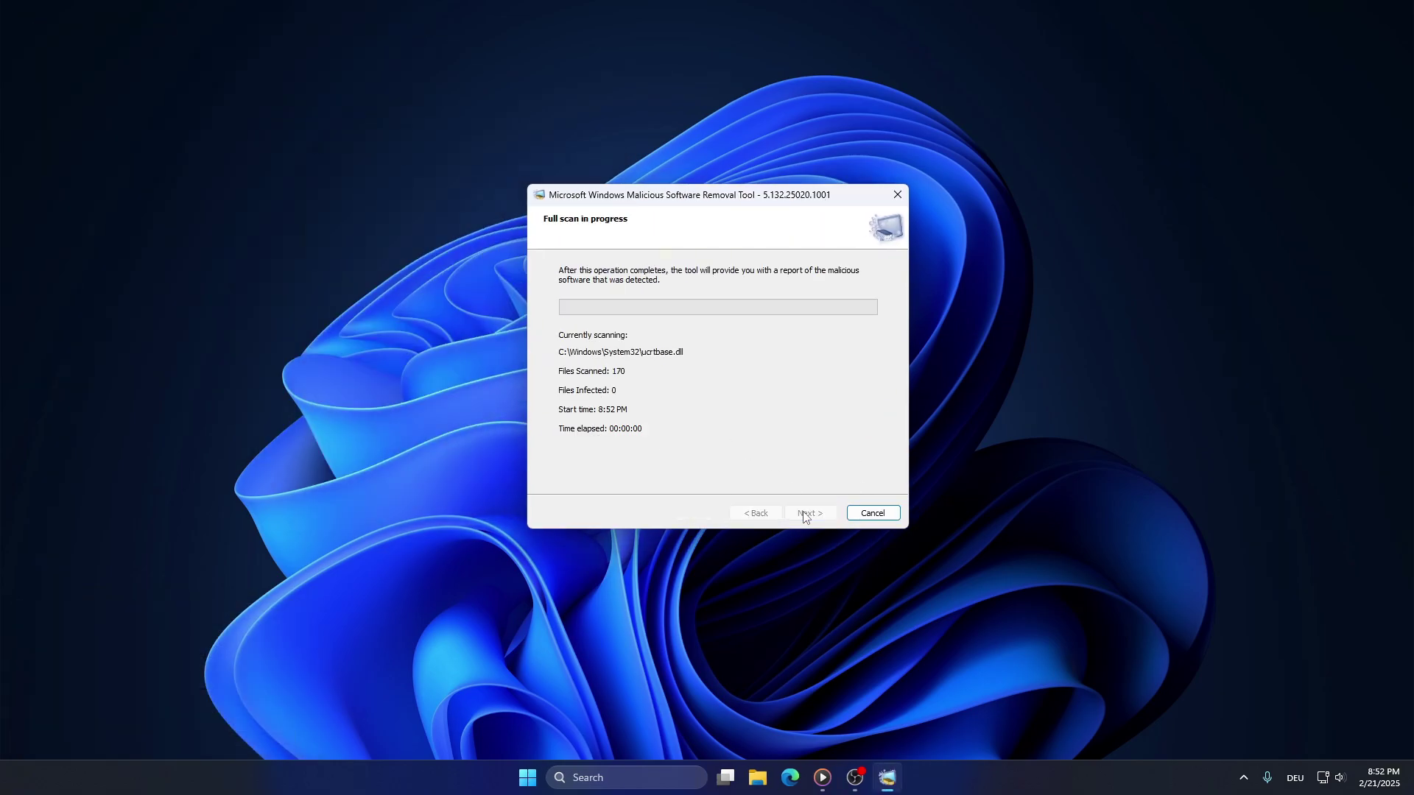